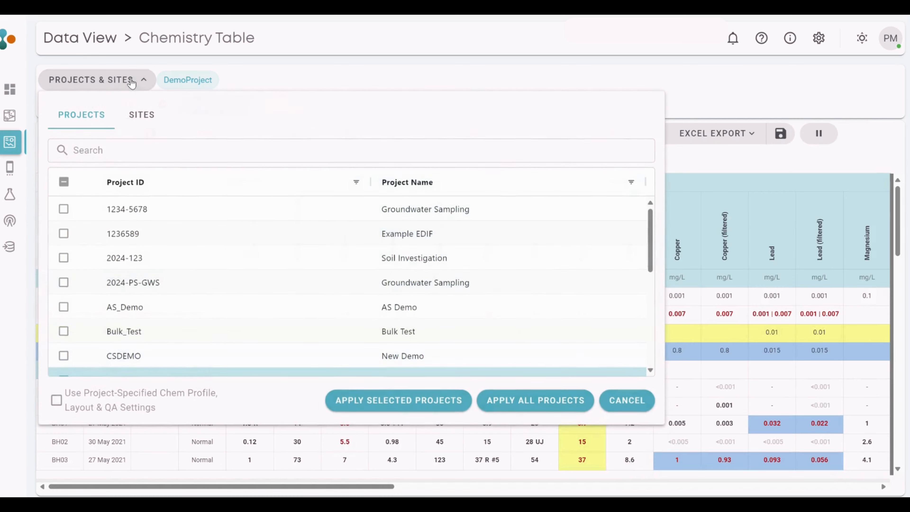
Check the list of selectable sites, and review the chemistry table from its environmental standards down to the statistics rows
click(139, 122)
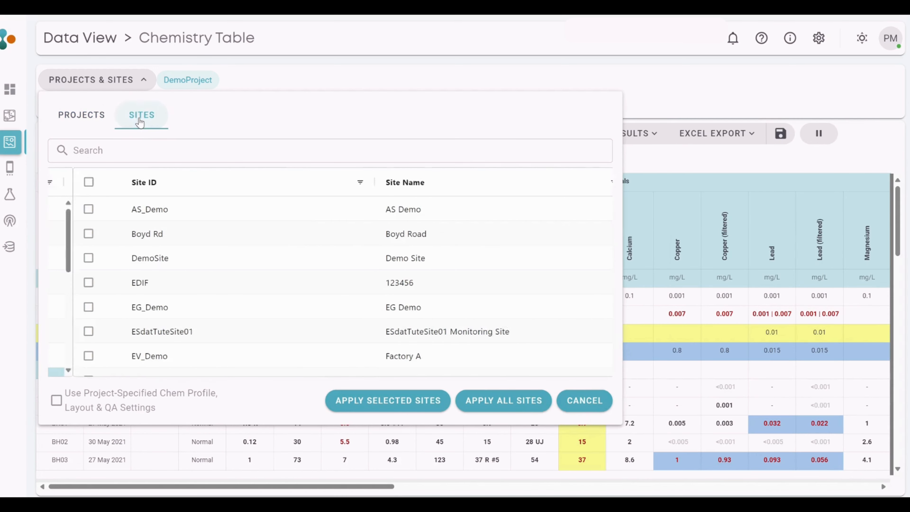
click(119, 82)
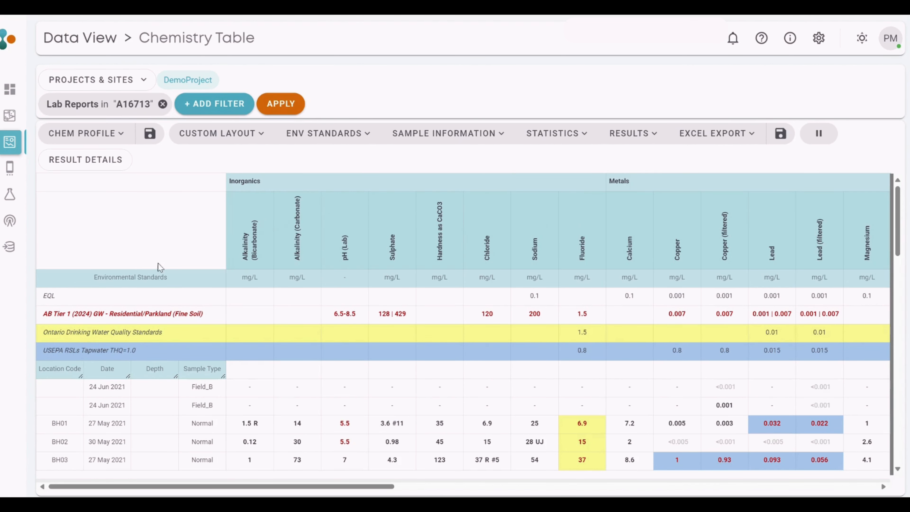
scroll(158, 308, down, 1)
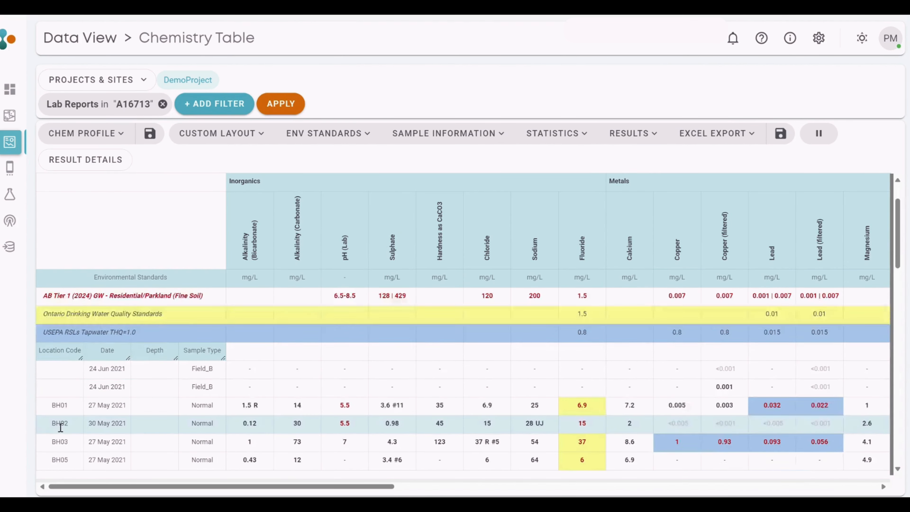
scroll(61, 427, down, 4)
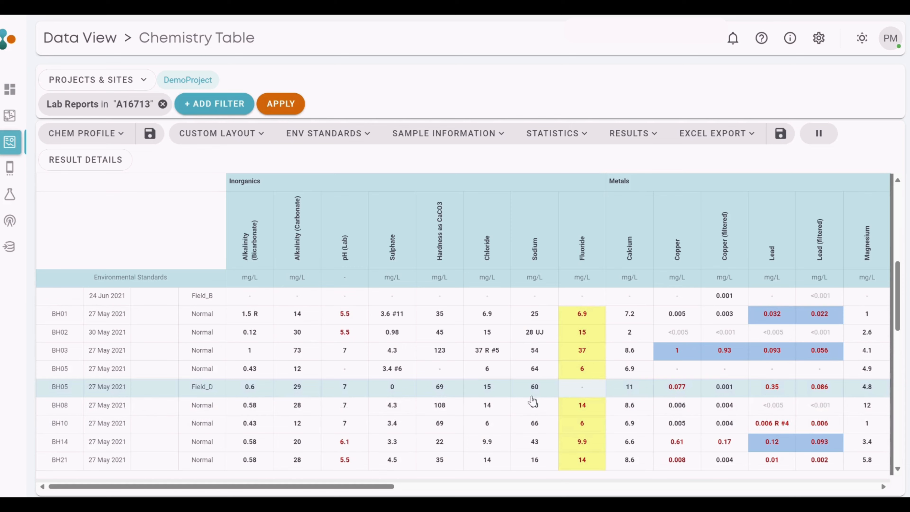
scroll(532, 401, down, 5)
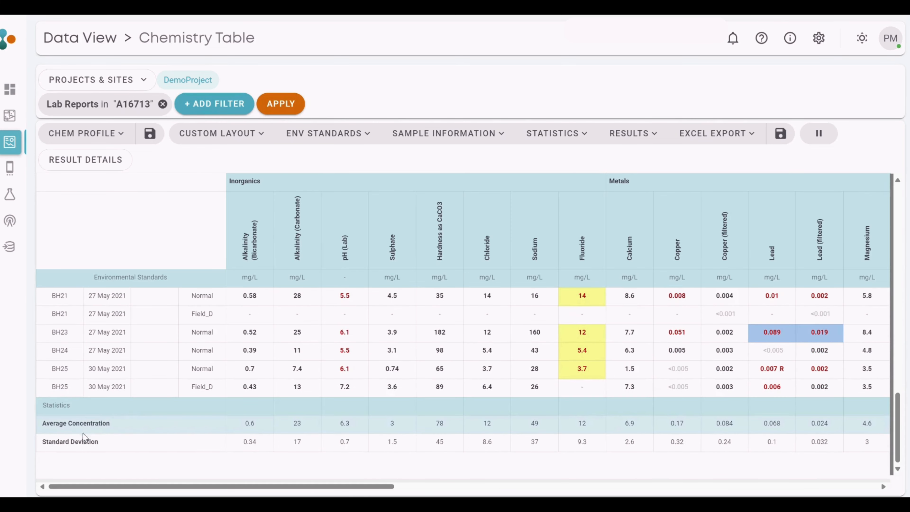
scroll(182, 240, up, 9)
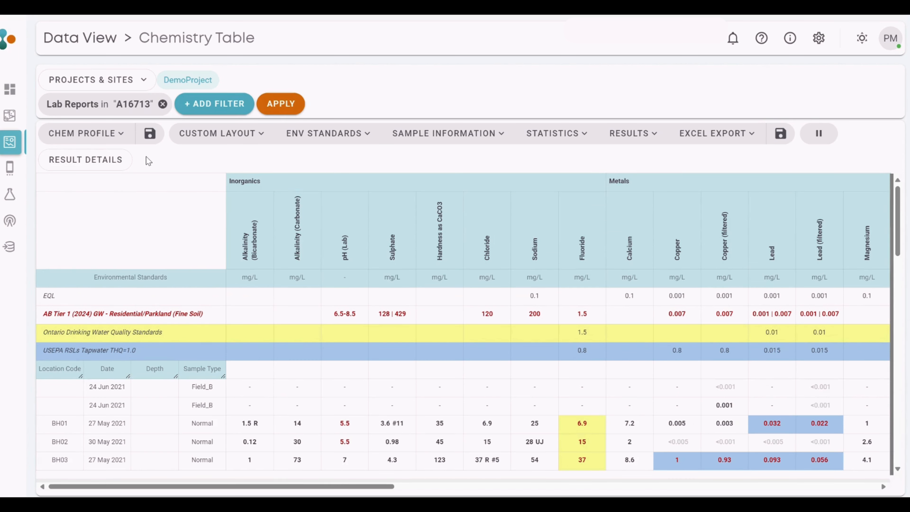
Review the available chem profiles while keeping Demo, and expand its Metals group to view the chemicals
click(120, 135)
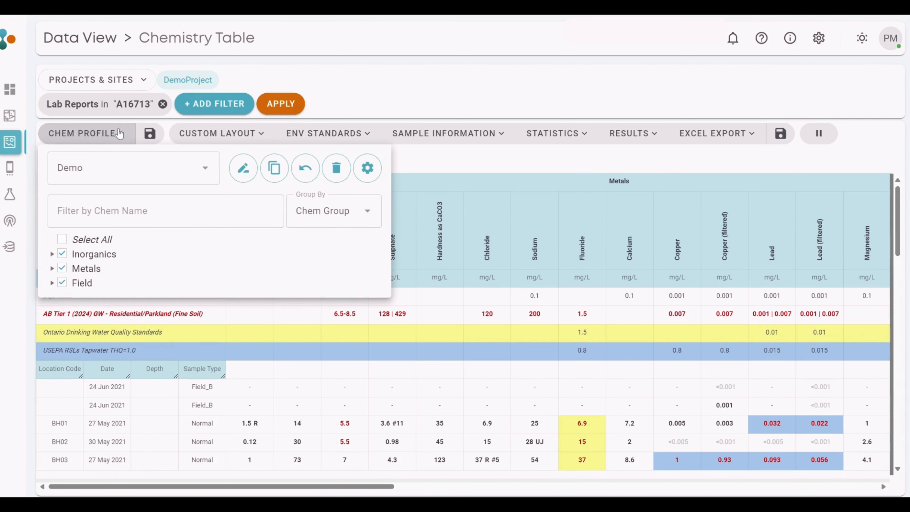
click(202, 175)
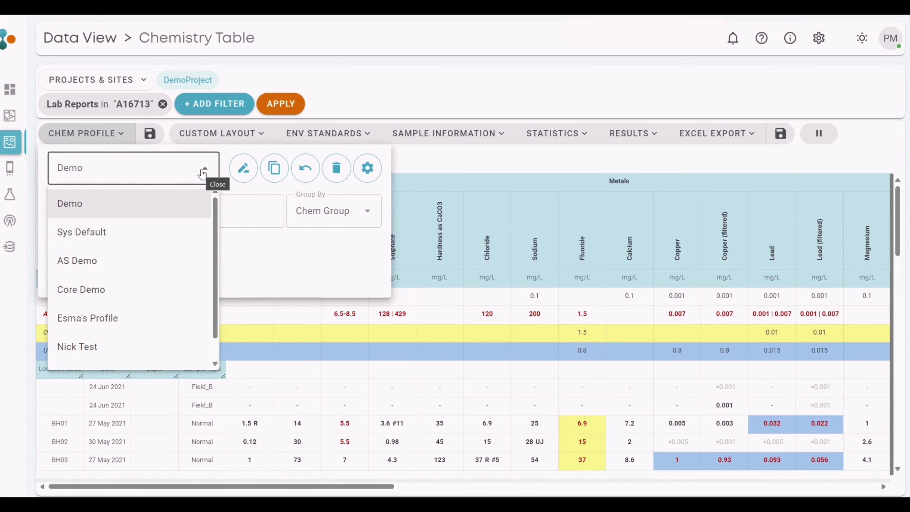
click(203, 174)
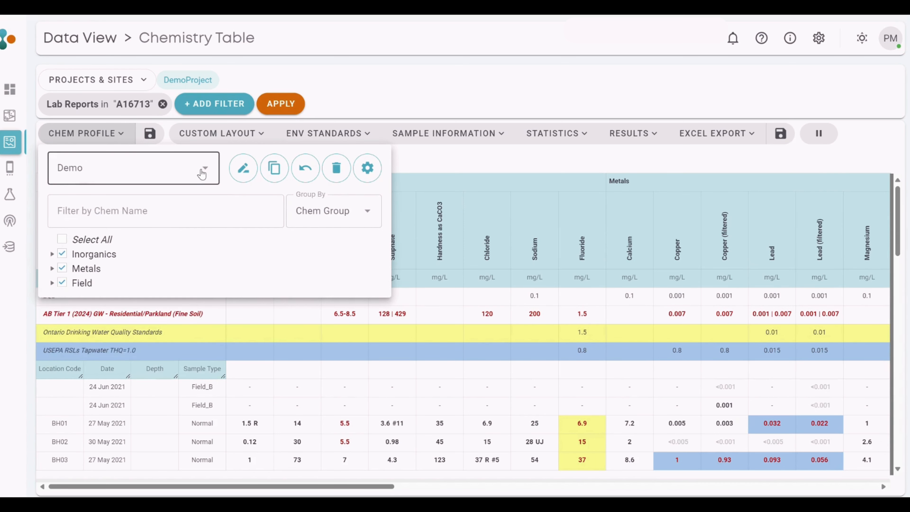
click(52, 267)
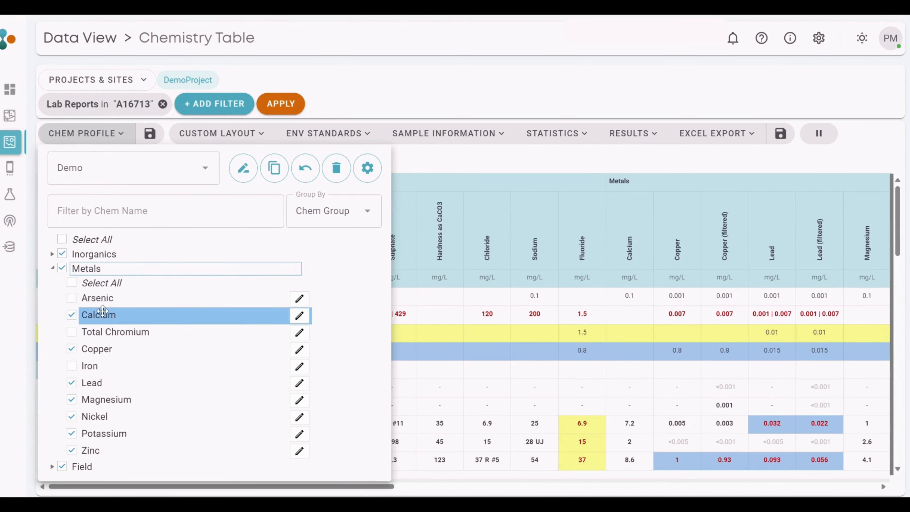
Toggle the inclusion of Lead and Iron in the Metals group, and restore their original selection
drag(102, 310, 71, 380)
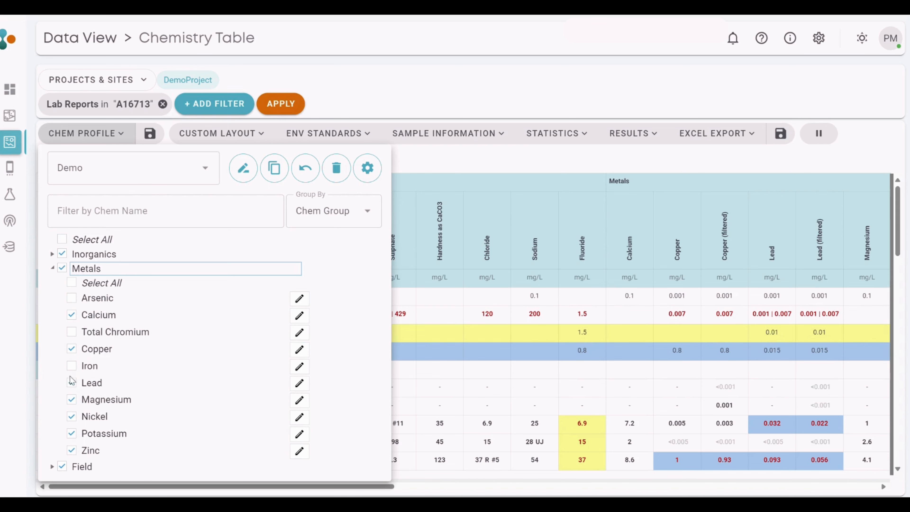
click(71, 382)
click(72, 367)
click(72, 367)
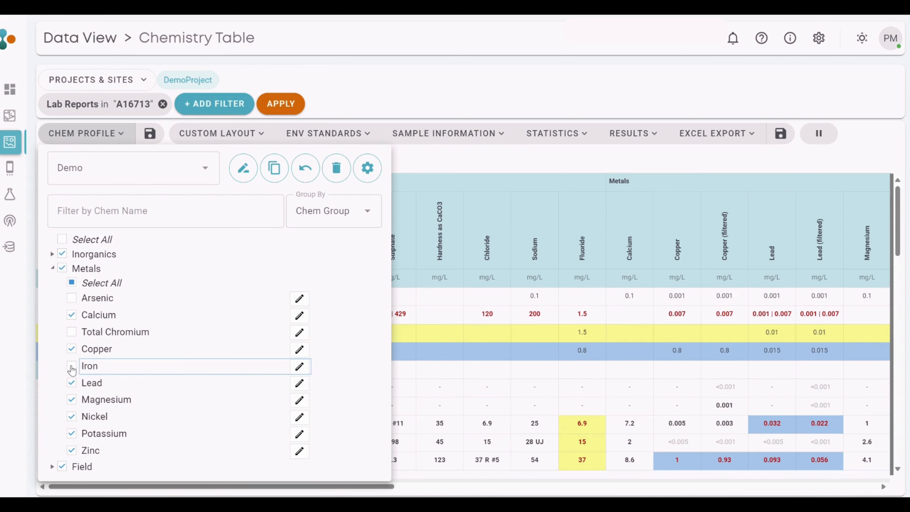
Review Copper's abbreviation, chem group and liquid and solid units in its edit form, and cancel without changes
click(301, 350)
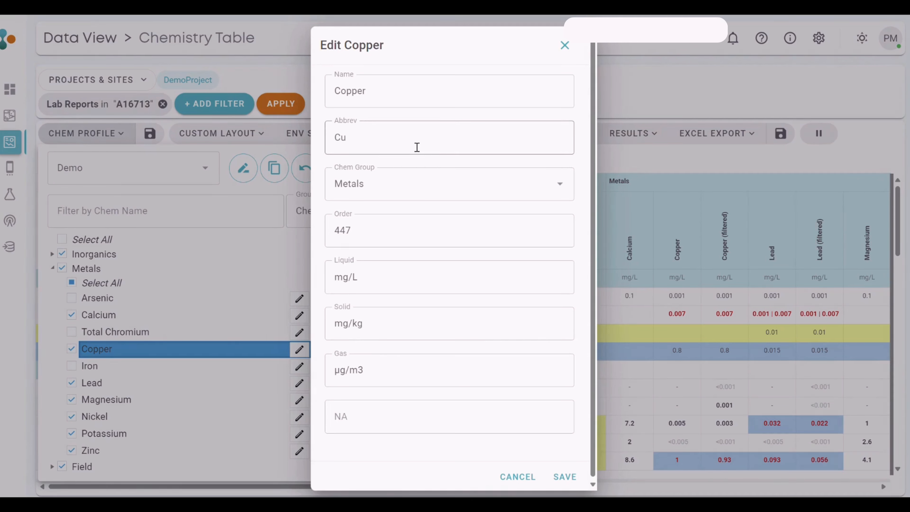
click(372, 136)
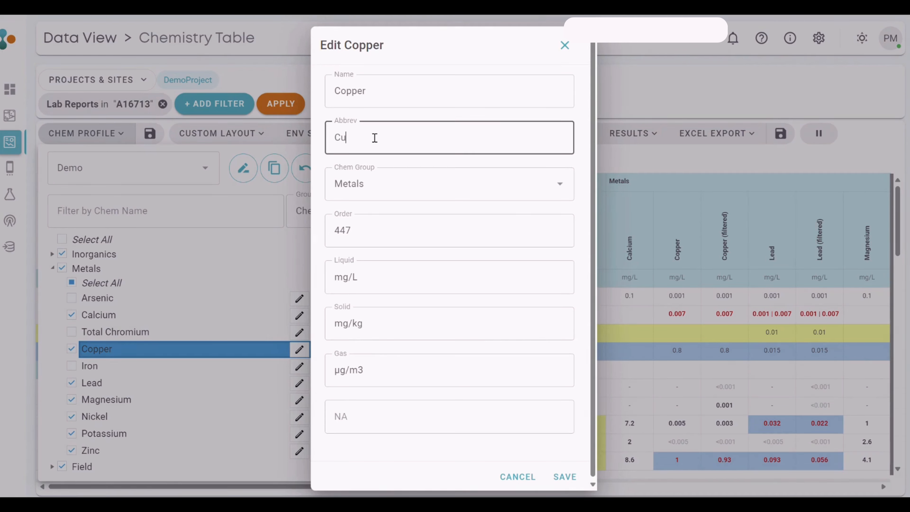
drag(372, 137, 335, 138)
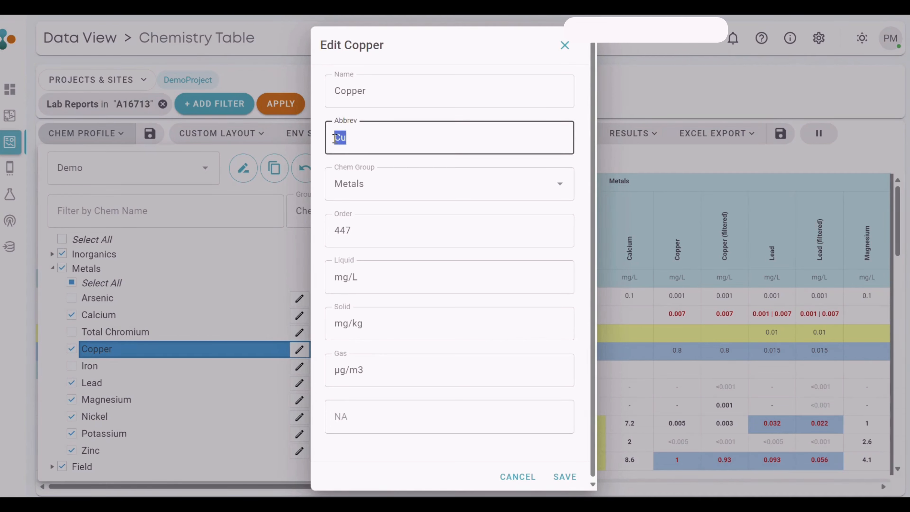
click(458, 189)
click(458, 189)
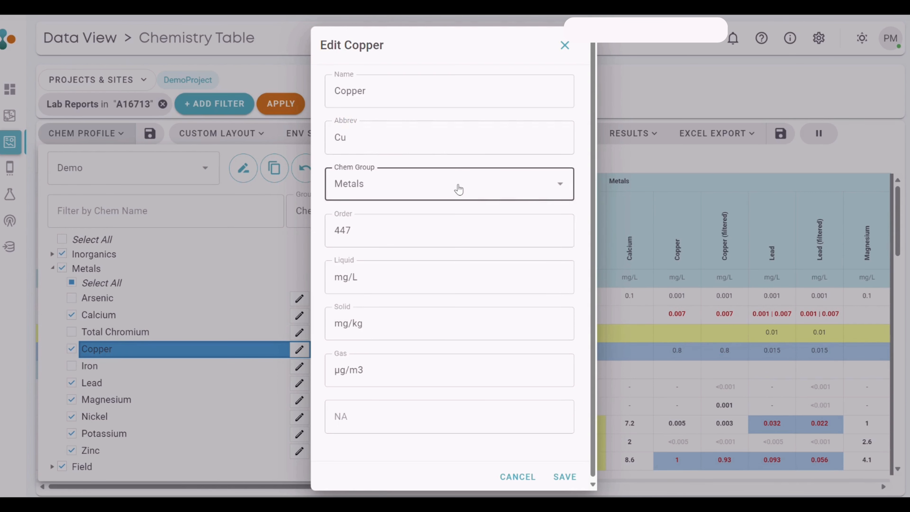
drag(401, 274, 338, 277)
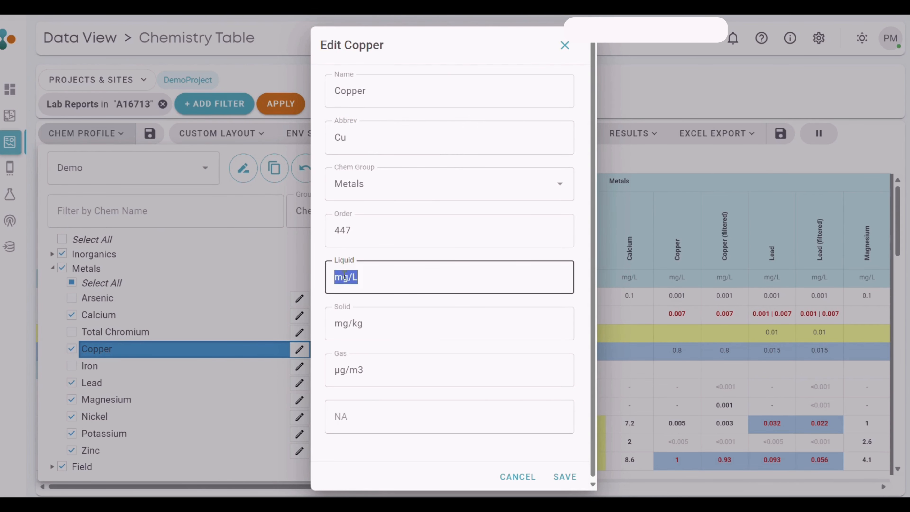
click(403, 331)
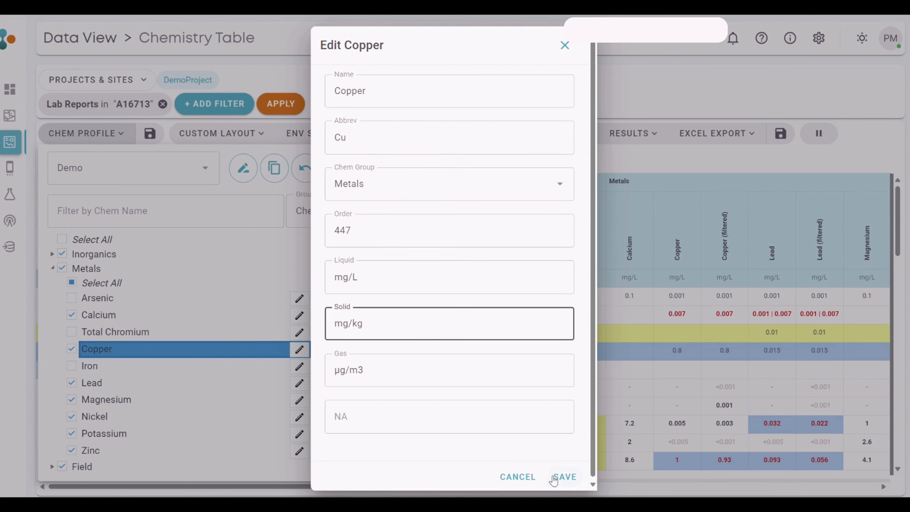
click(530, 478)
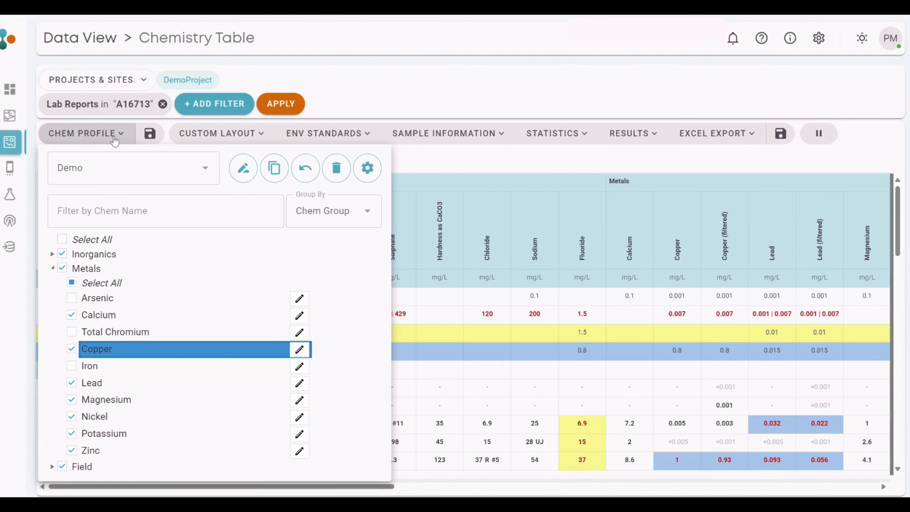
click(118, 138)
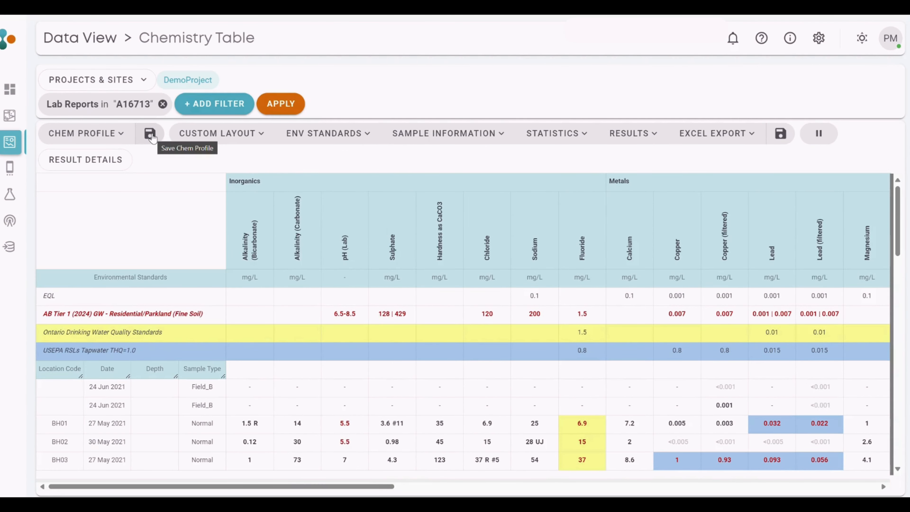
Review the available custom layouts for the chemistry table while keeping Demo-Layout
click(257, 138)
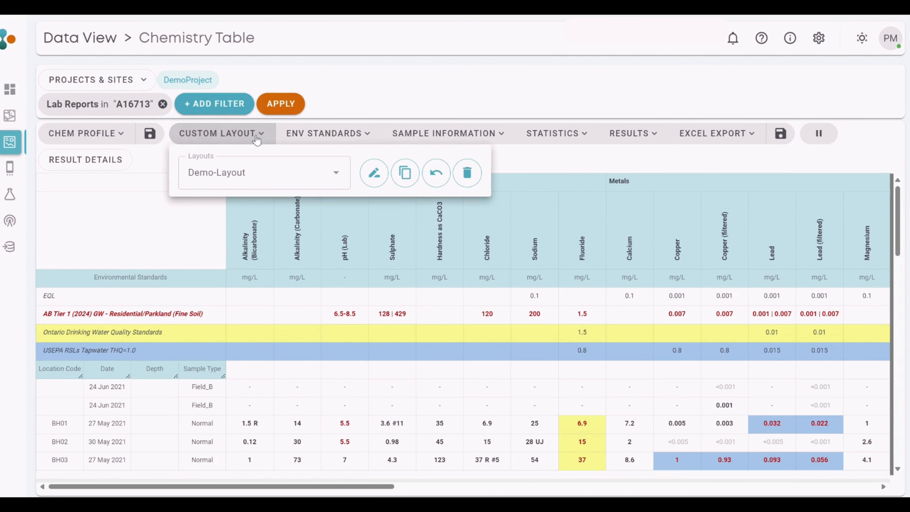
click(324, 172)
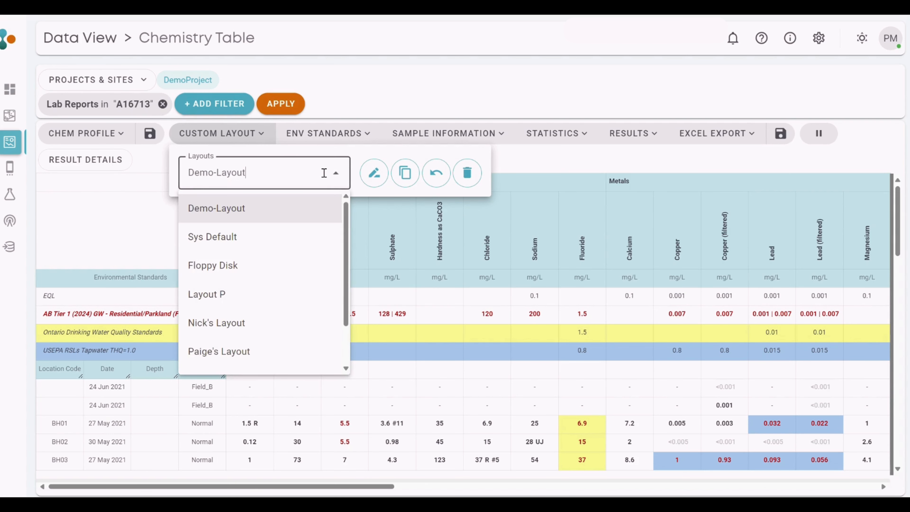
click(337, 175)
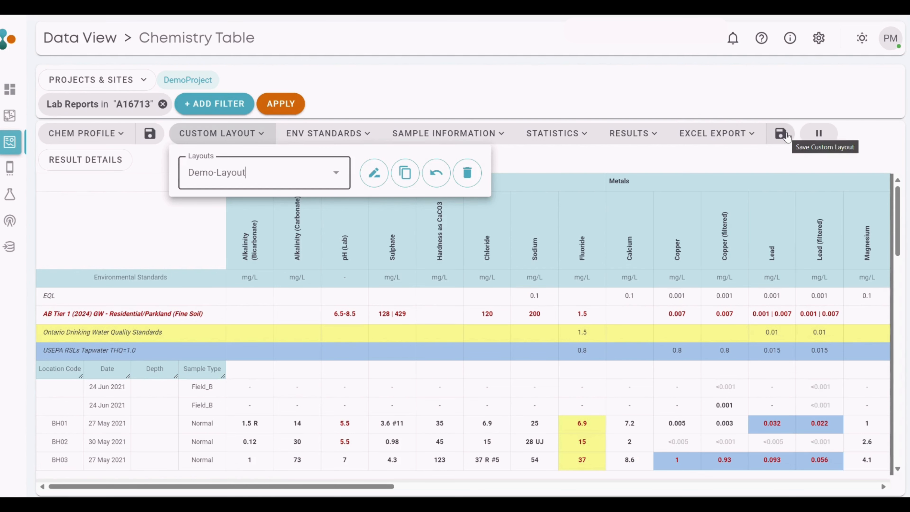
Browse the environmental standards tree from the Alberta standards down to the Ontario Drinking Water Quality Standards
click(329, 133)
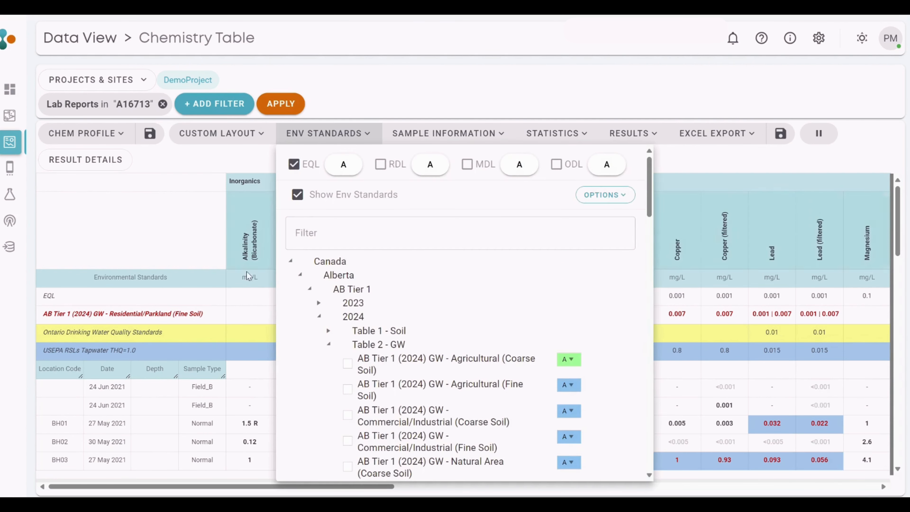
scroll(468, 330, down, 5)
scroll(469, 330, down, 5)
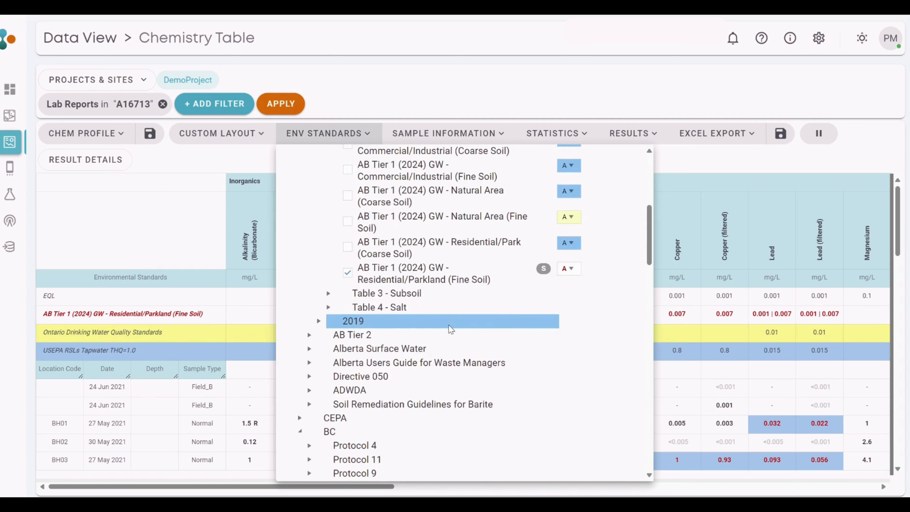
scroll(450, 329, down, 6)
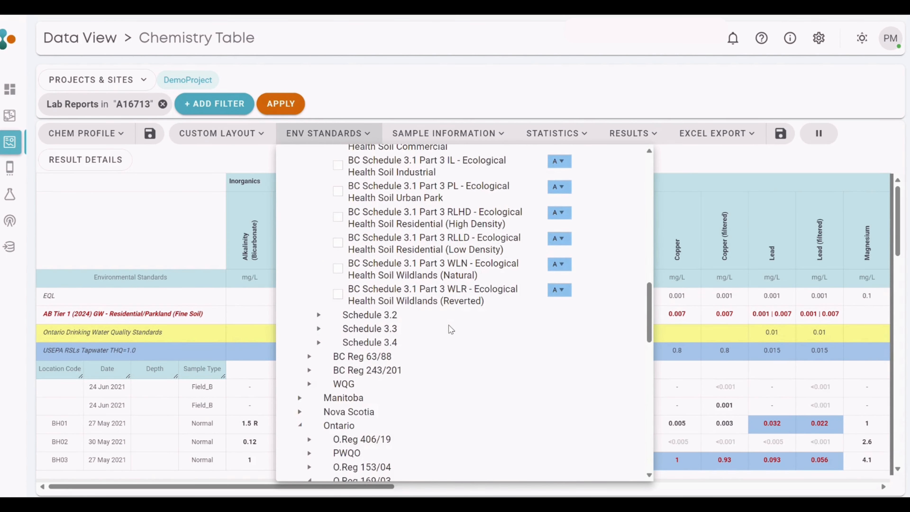
scroll(450, 329, down, 6)
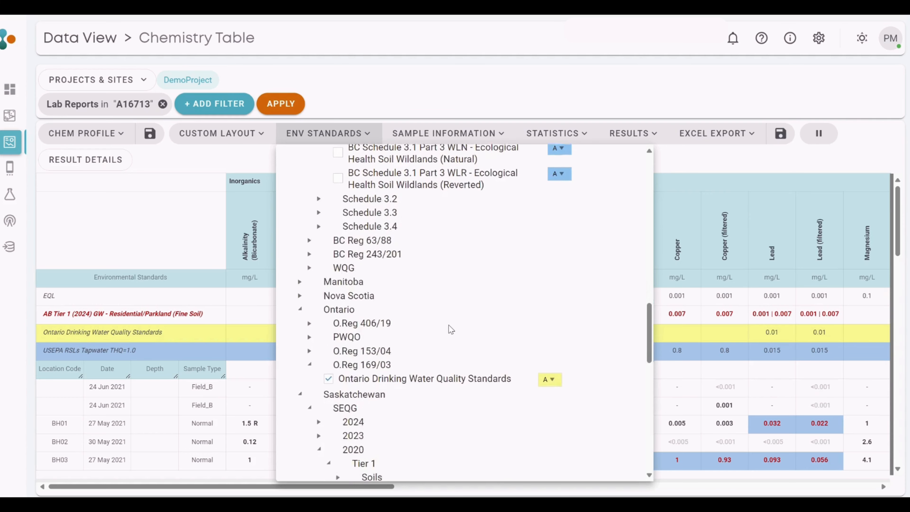
Locate the Env Standards entry in the settings, and inspect the AB Tier 1 (2024) GW - Residential/Parkland (Fine Soil) row
click(816, 39)
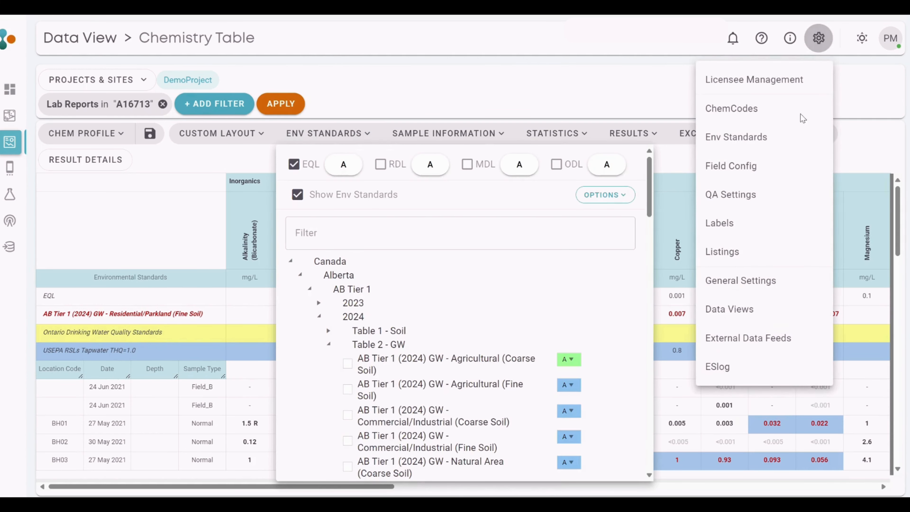
click(773, 142)
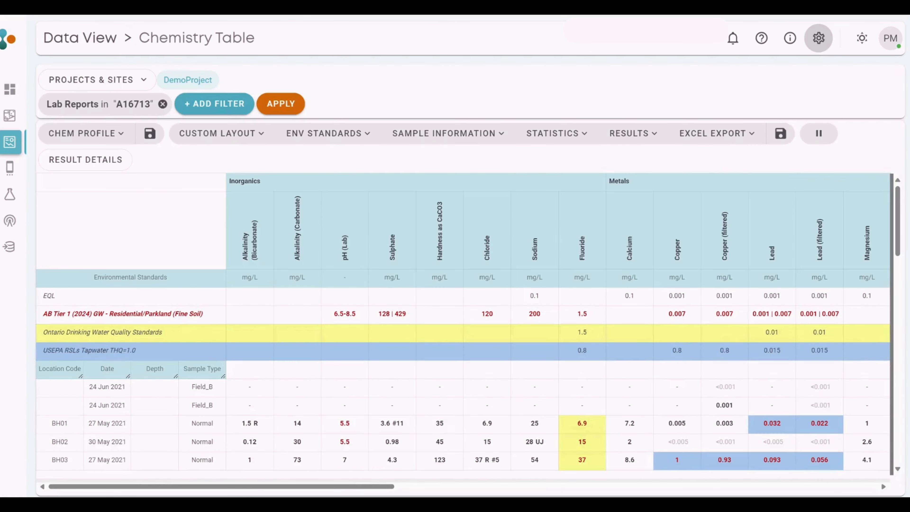
drag(203, 315, 114, 314)
drag(114, 315, 44, 319)
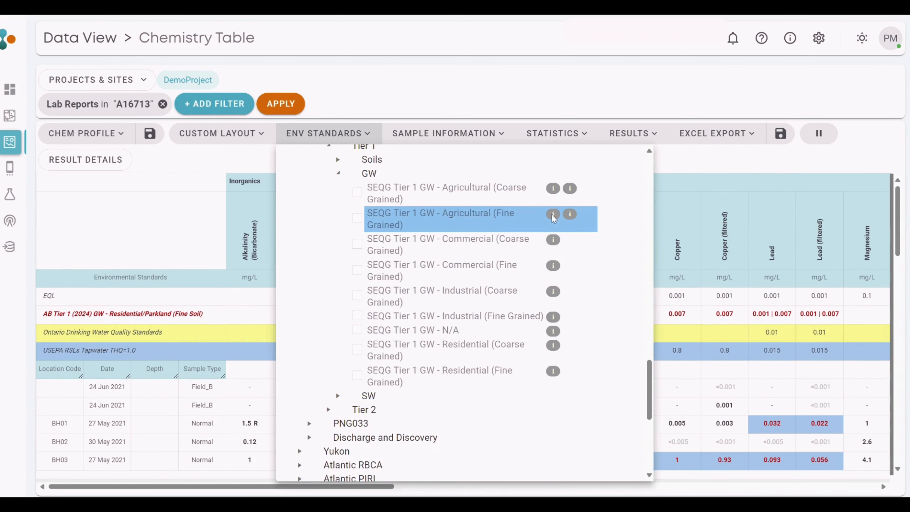
Add the USEPA RSLs MCL THQ=1.0 water standard to the chemistry table
scroll(434, 248, down, 7)
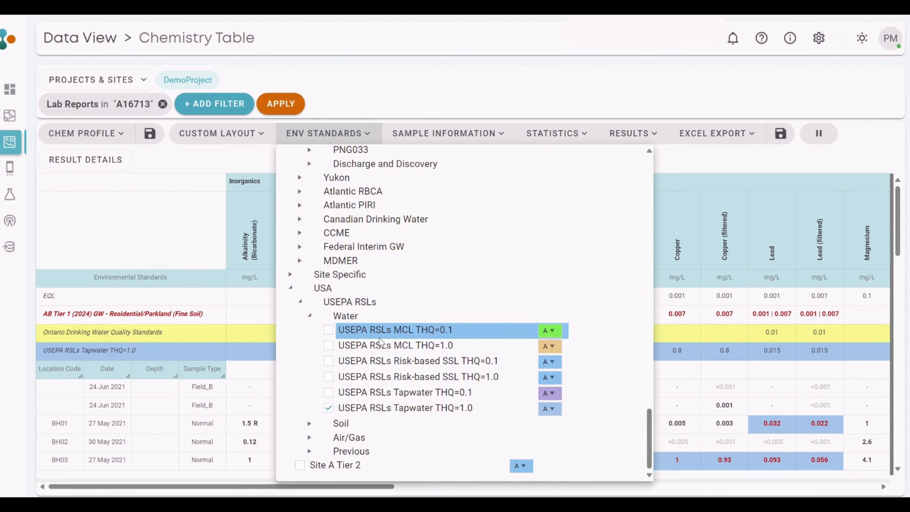
click(380, 344)
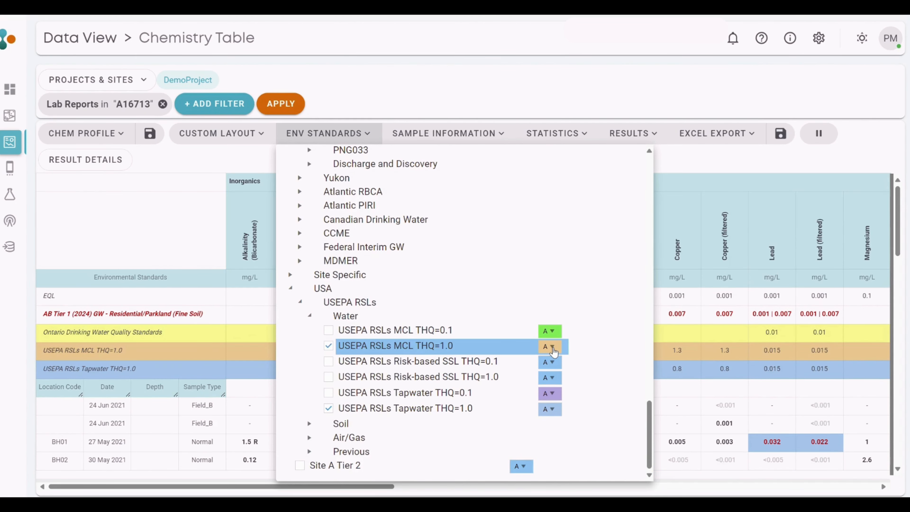
Inspect the background color and Bold settings of the USEPA RSLs MCL THQ=1.0 standard, and check its exceedance highlighting in the table
click(550, 347)
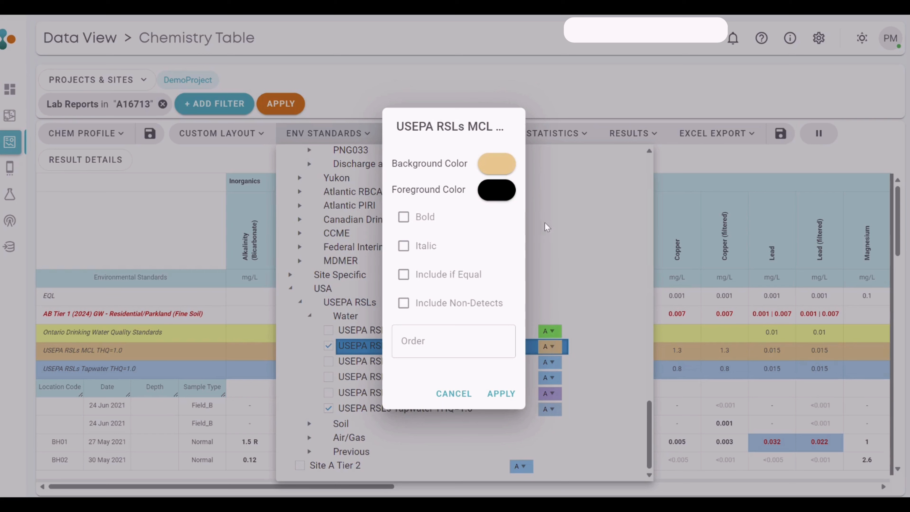
click(495, 166)
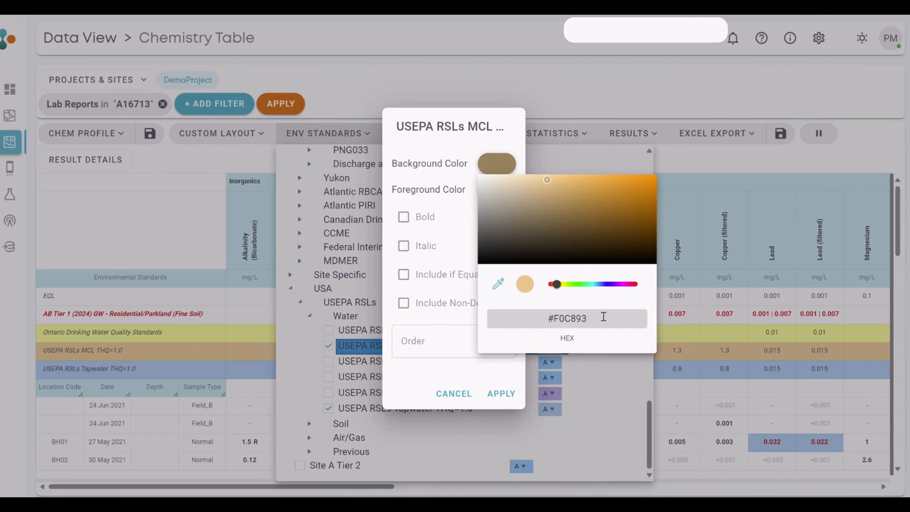
drag(603, 316, 518, 316)
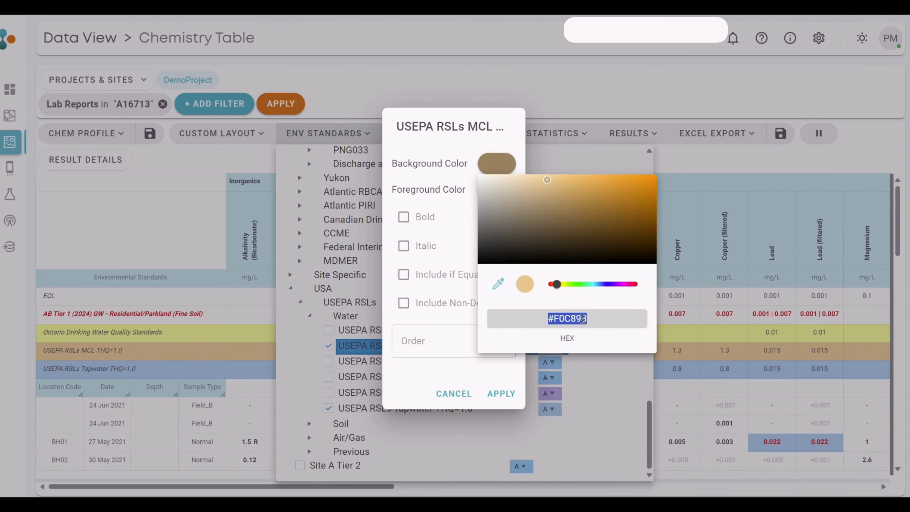
key(Escape)
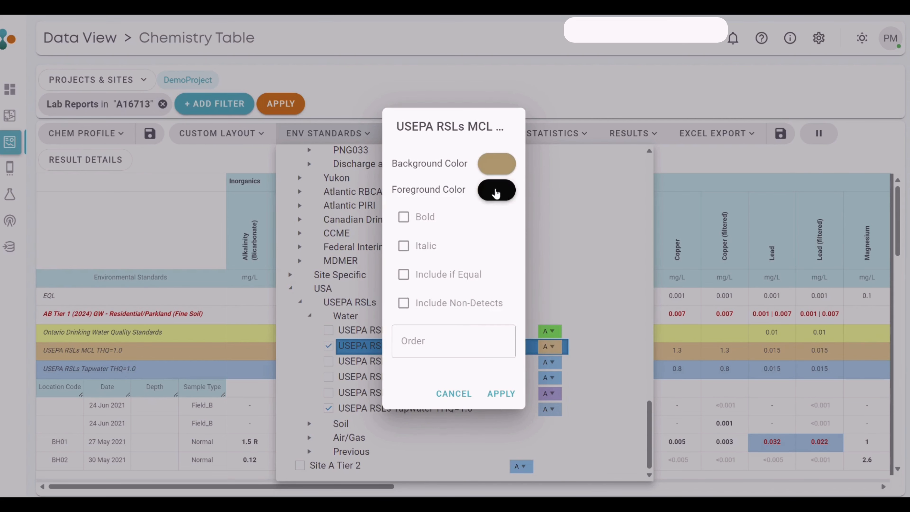
click(403, 217)
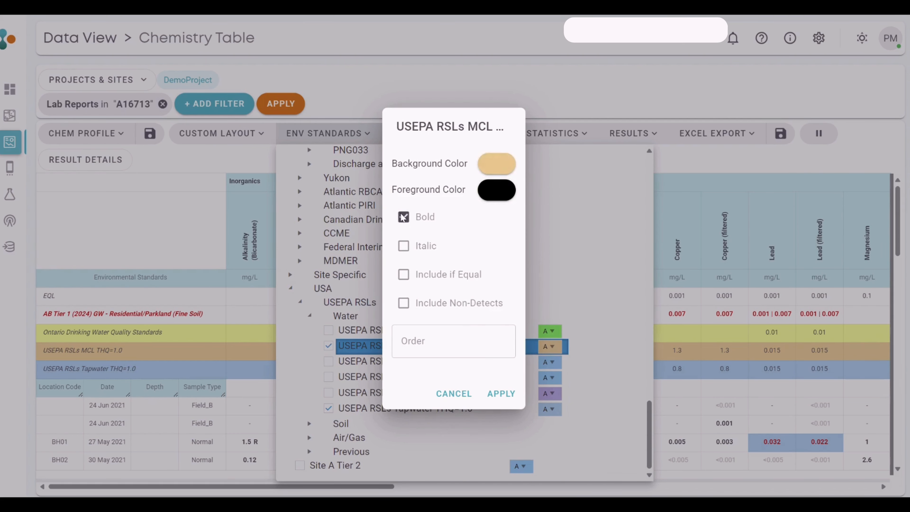
click(400, 215)
click(500, 393)
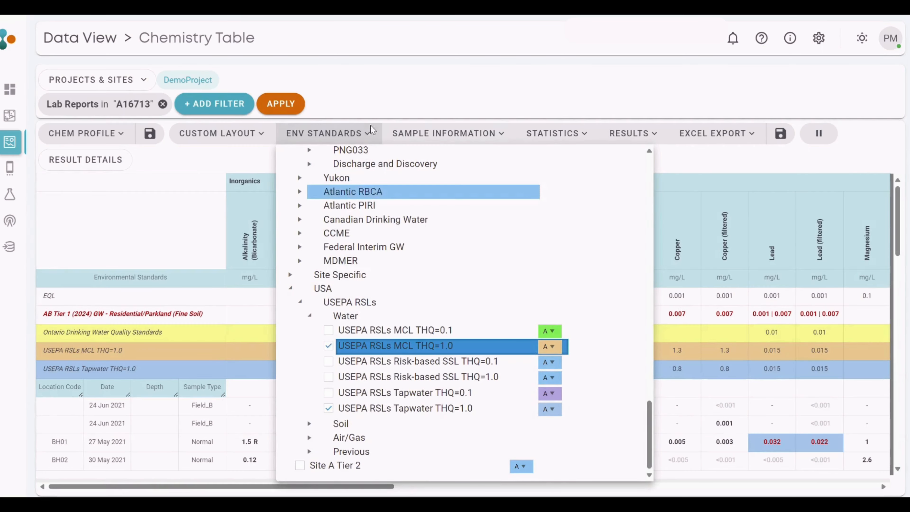
click(369, 132)
scroll(482, 333, down, 3)
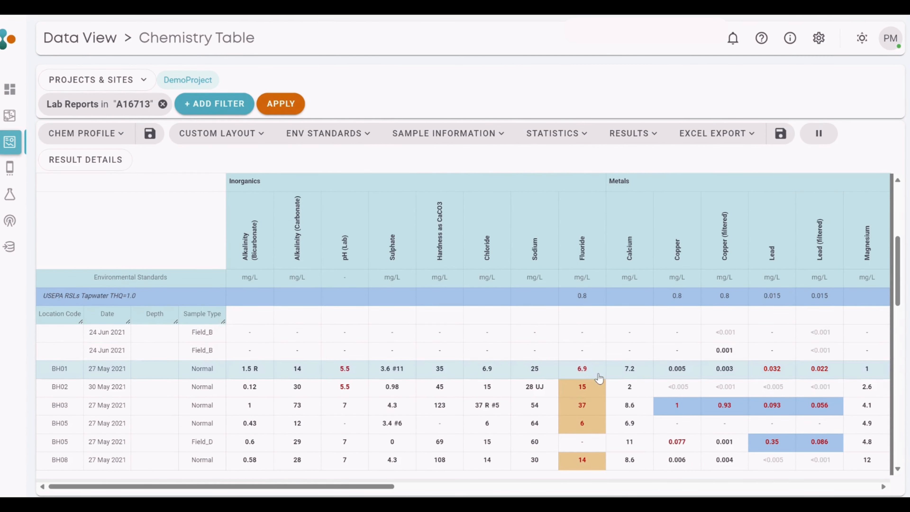
Review the sample information fields available for the table and compare them with the Location Code to Sample Type column headings
click(445, 132)
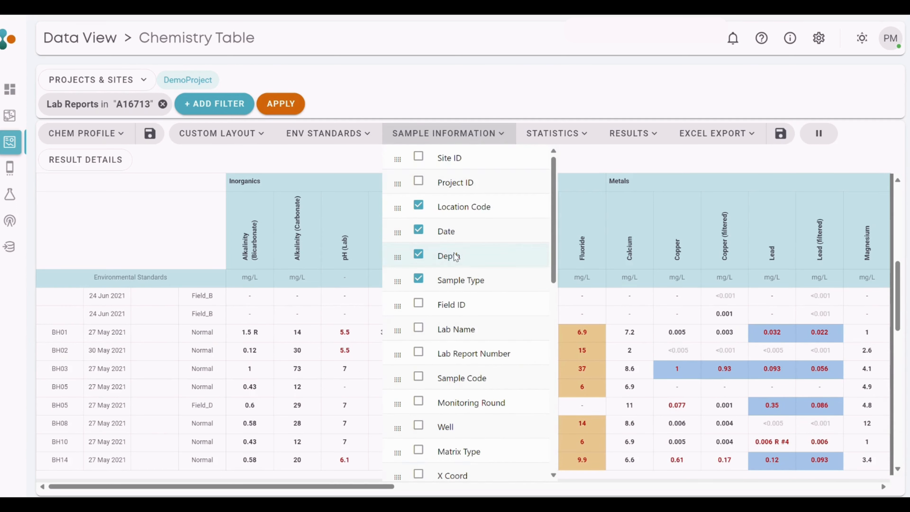
mouse_move(397, 256)
mouse_down()
mouse_move(398, 327)
mouse_move(397, 241)
mouse_move(400, 256)
mouse_up()
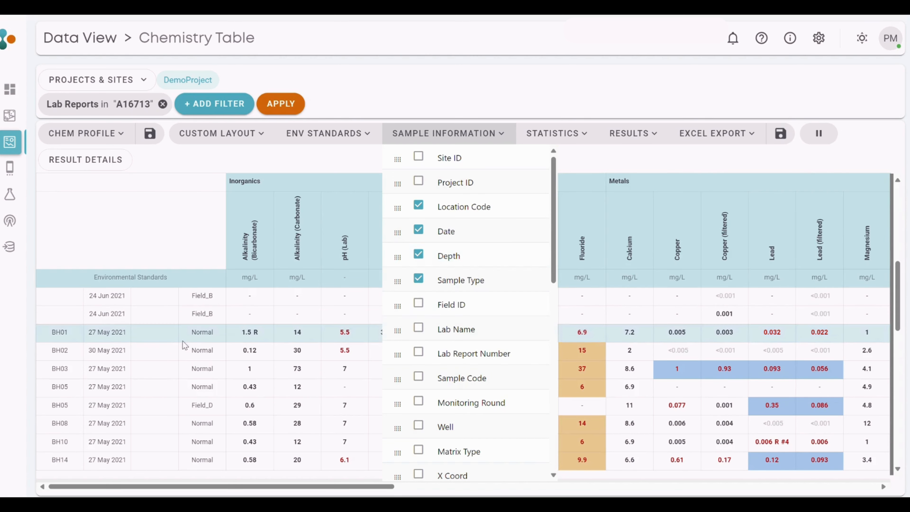
scroll(95, 326, up, 3)
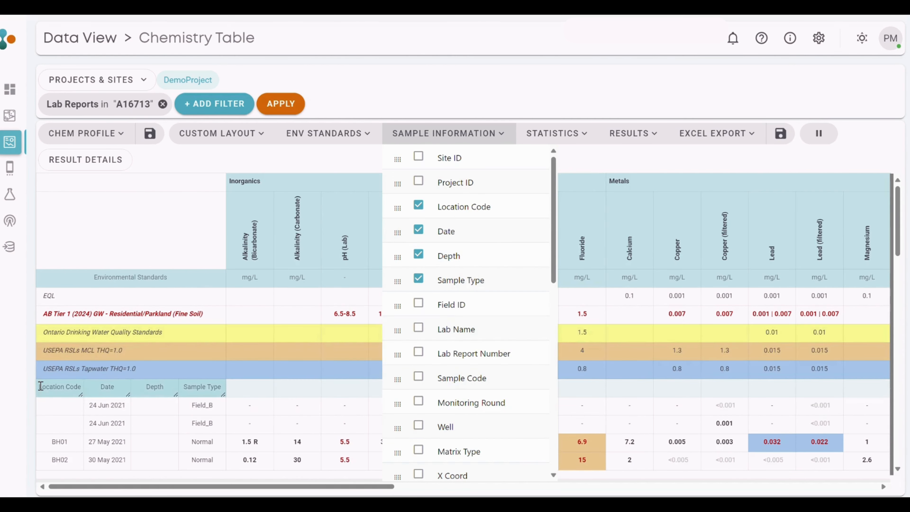
drag(39, 386, 227, 393)
click(206, 230)
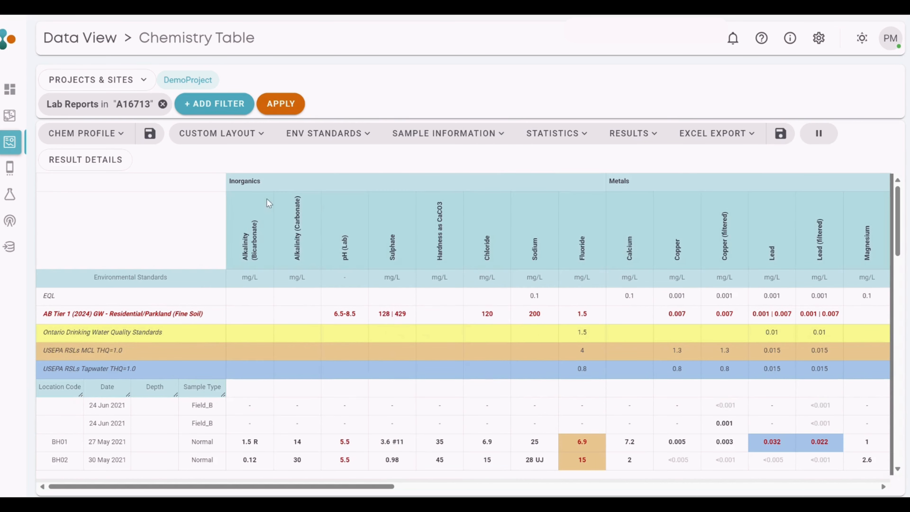
Review the available summary statistics and the Non-Detect Multiplier setting for the chemistry table
click(556, 132)
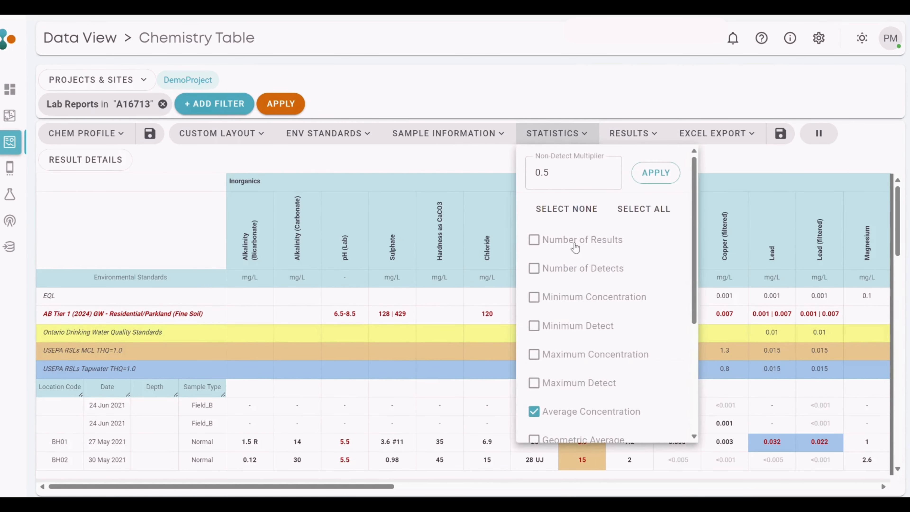
scroll(588, 302, down, 4)
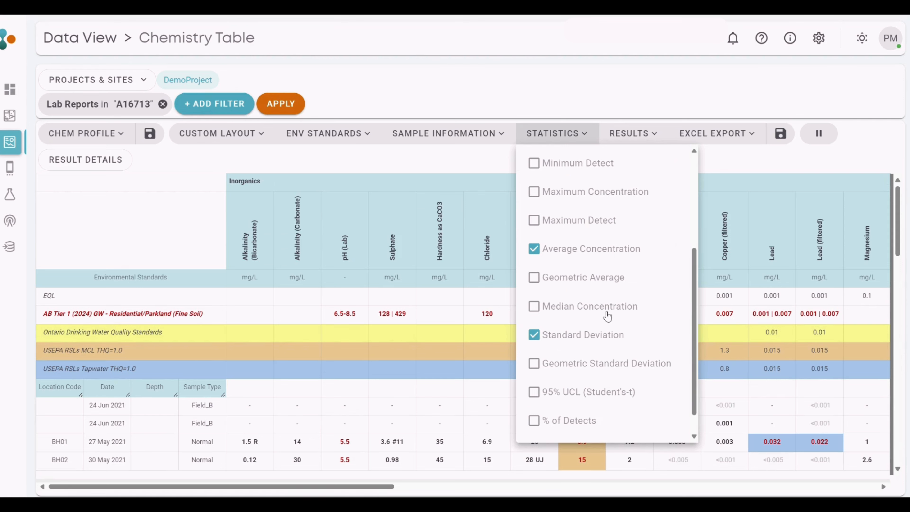
scroll(609, 316, up, 5)
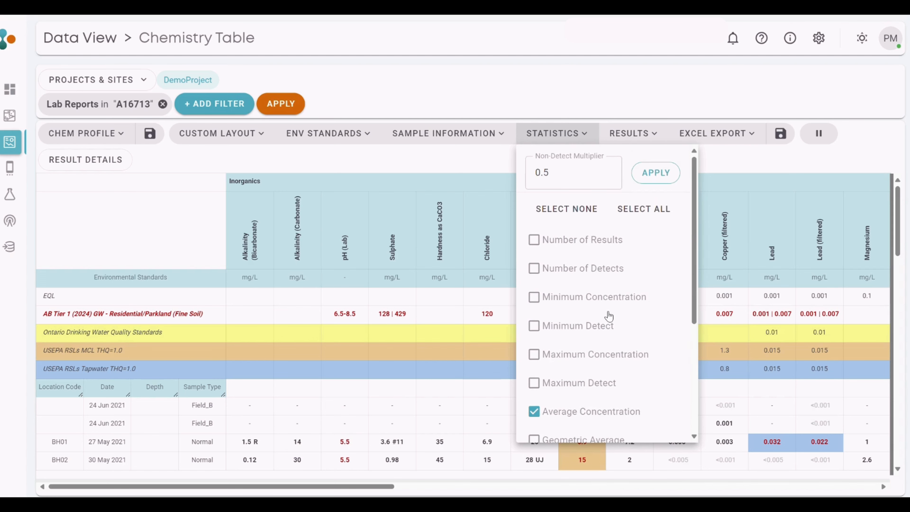
double_click(544, 173)
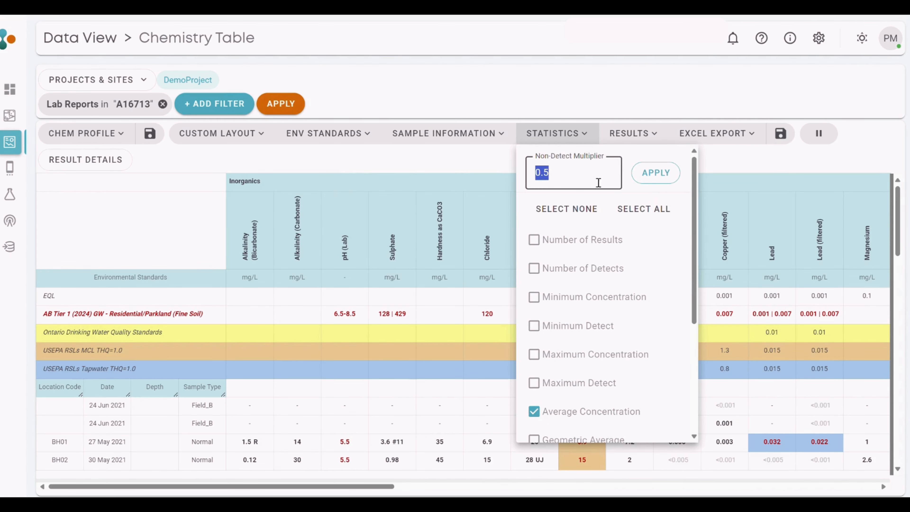
click(595, 172)
Preview the table with detects only and with exceedances only, turning each filter off again
click(663, 137)
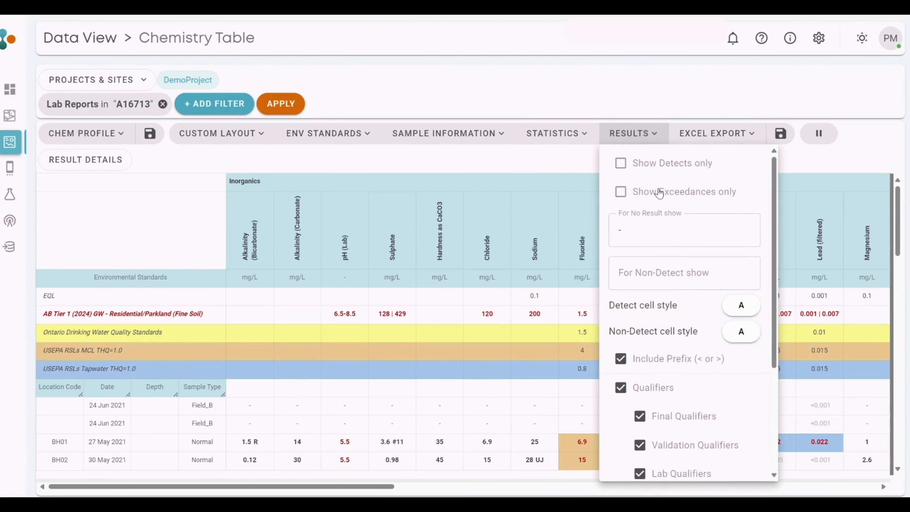
click(620, 164)
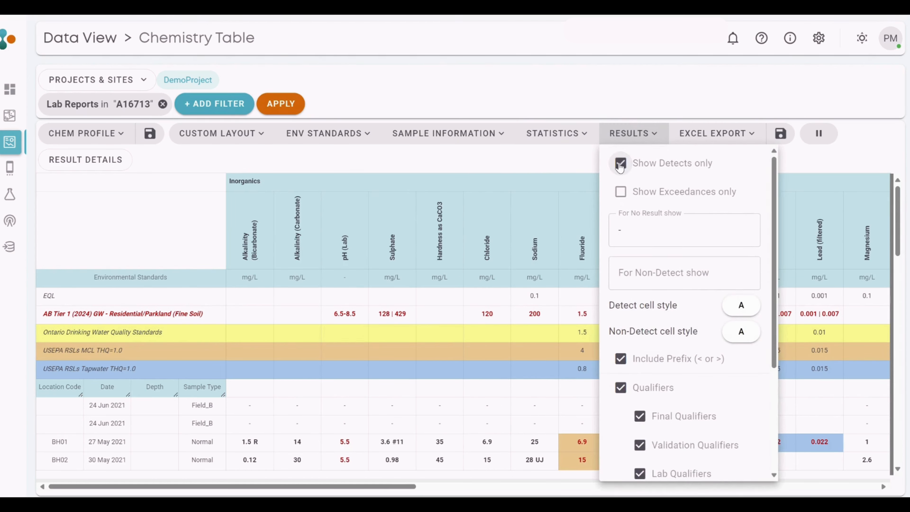
click(620, 165)
click(620, 192)
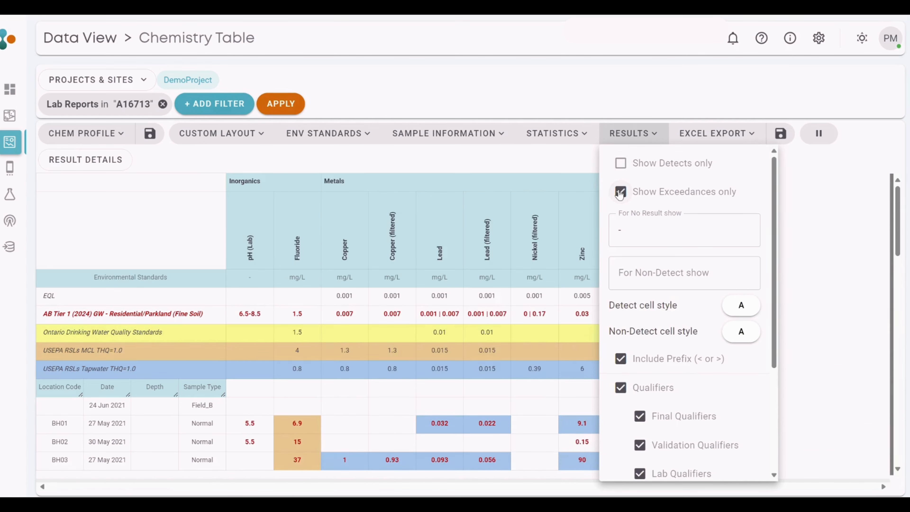
click(620, 193)
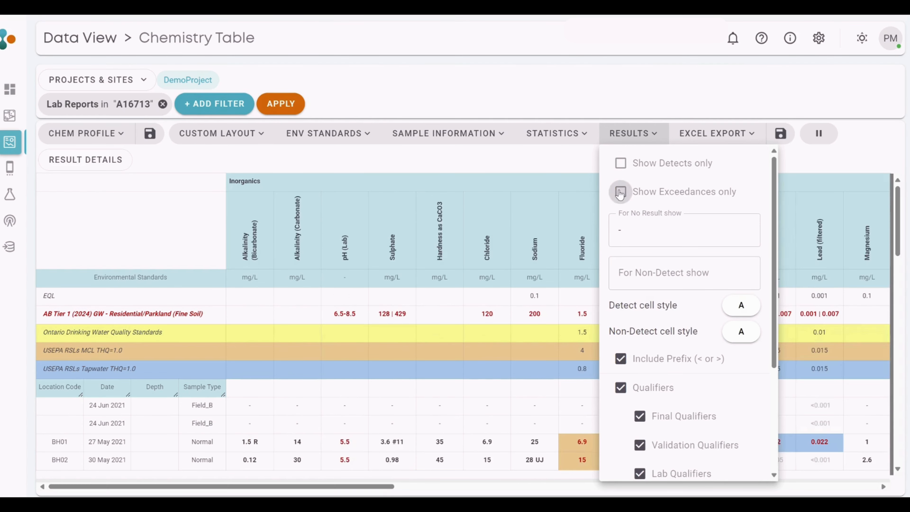
Try NA as the text shown for cells with no result, then restore the dash
click(670, 233)
key(BackSpace)
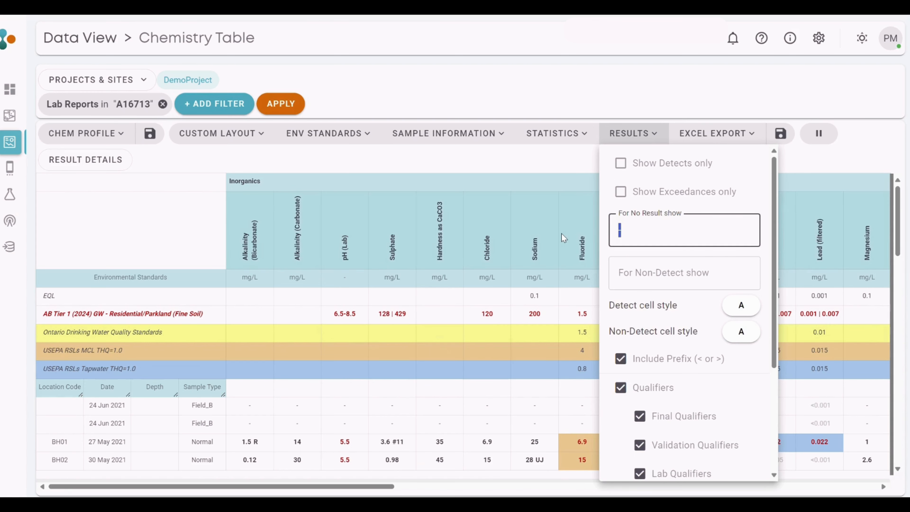
text(NA)
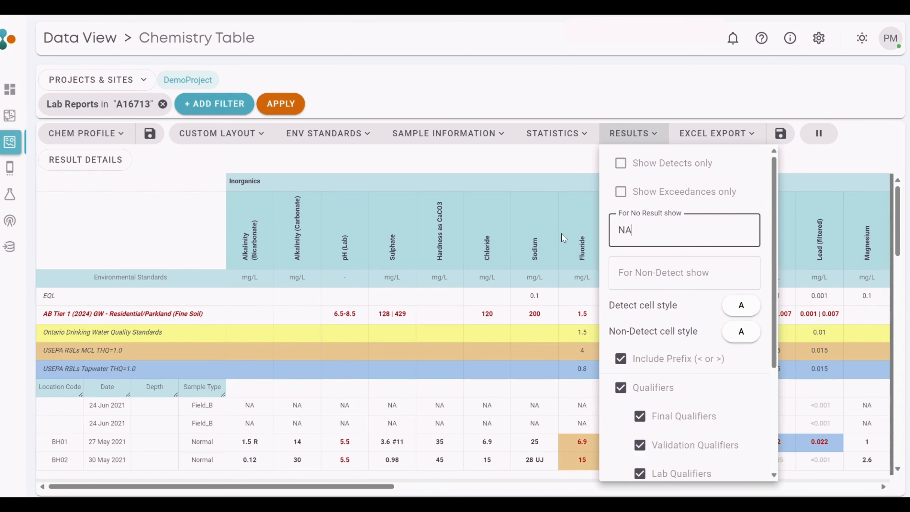
key(BackSpace)
key(BackSpace)
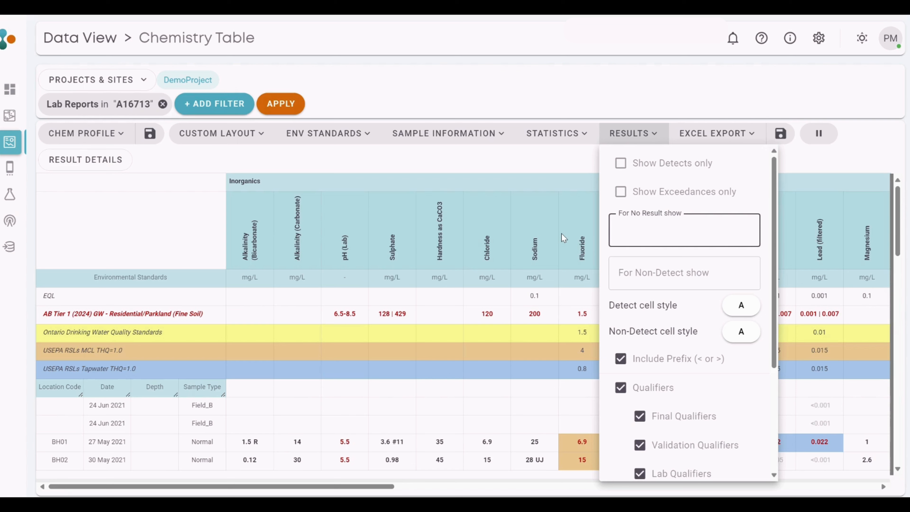
Review the non-detect text, the detect and non-detect cell styles, and the prefix, qualifier and comment options for results
click(685, 275)
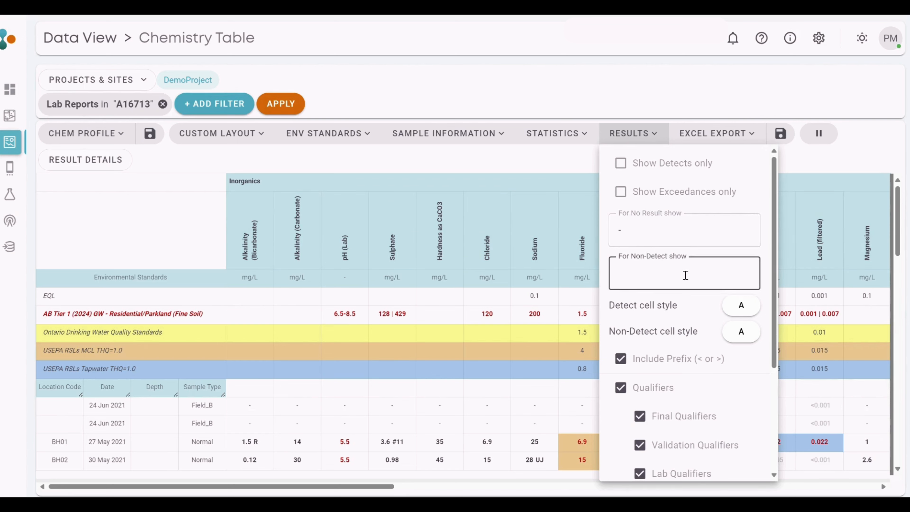
scroll(685, 275, down, 3)
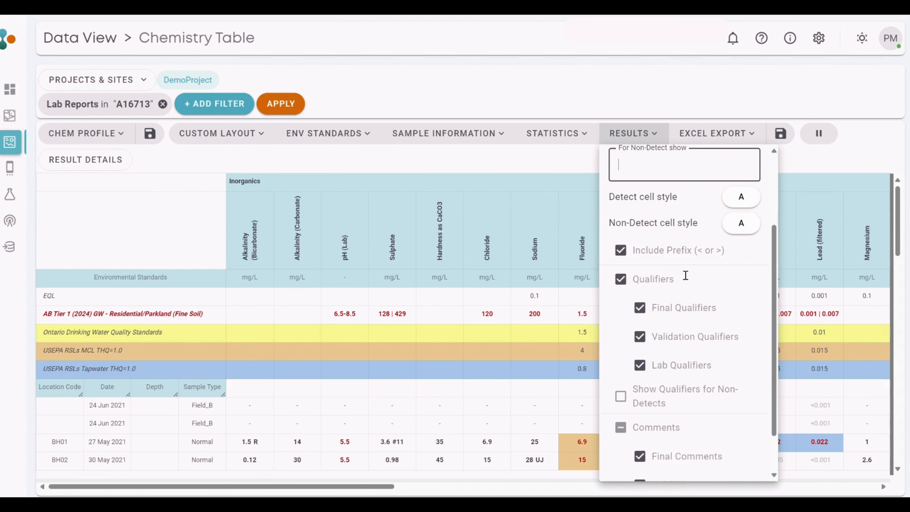
click(741, 198)
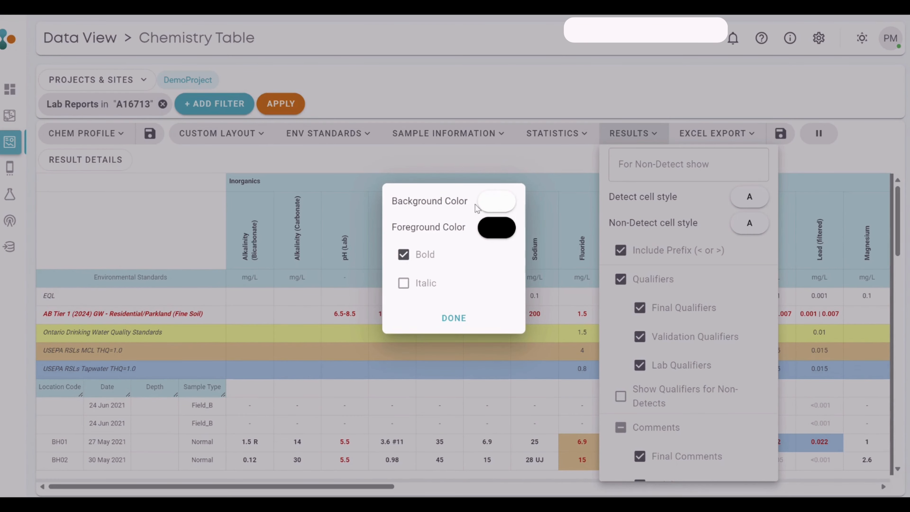
click(452, 326)
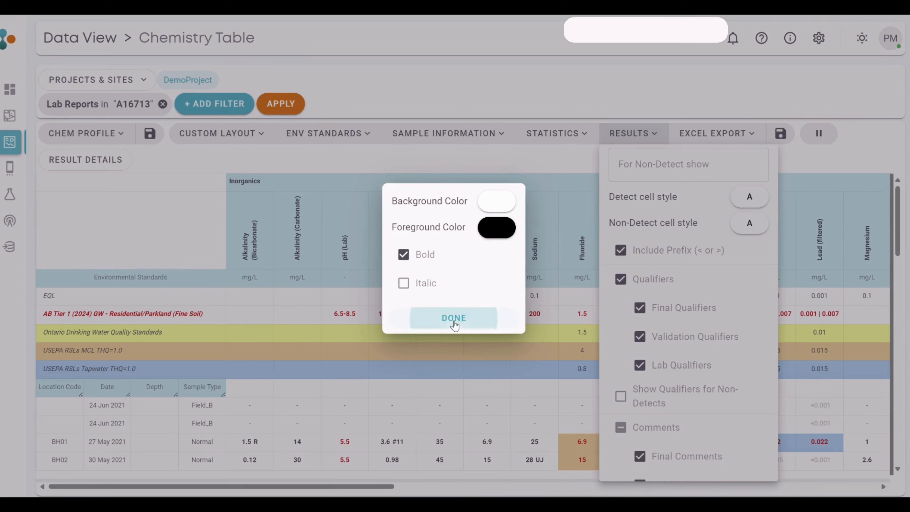
click(745, 224)
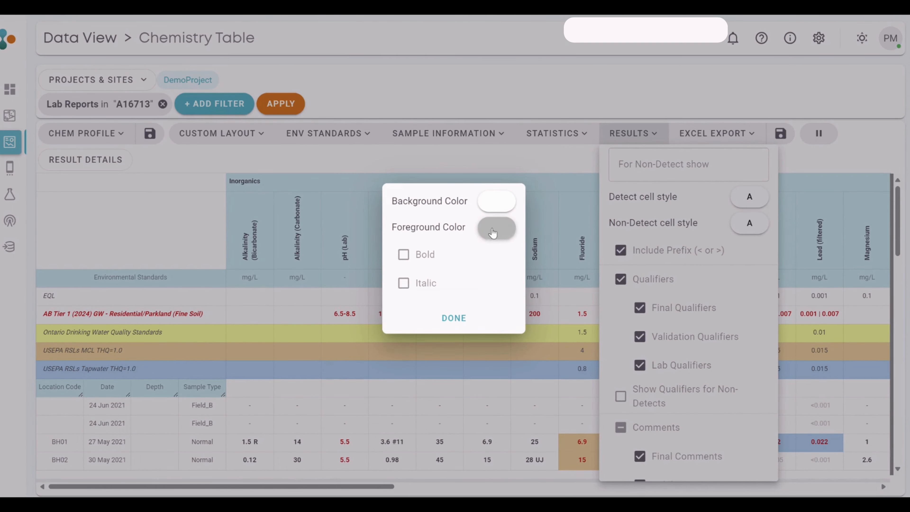
click(454, 318)
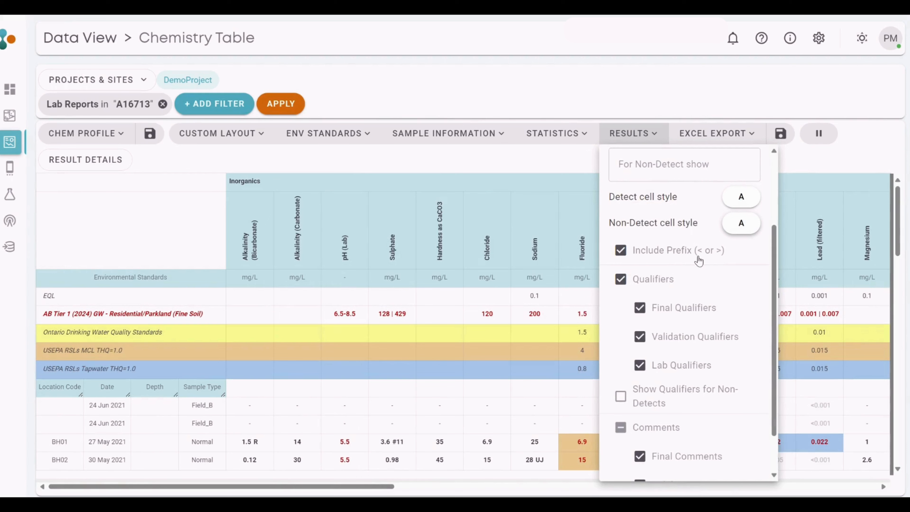
scroll(713, 263, down, 1)
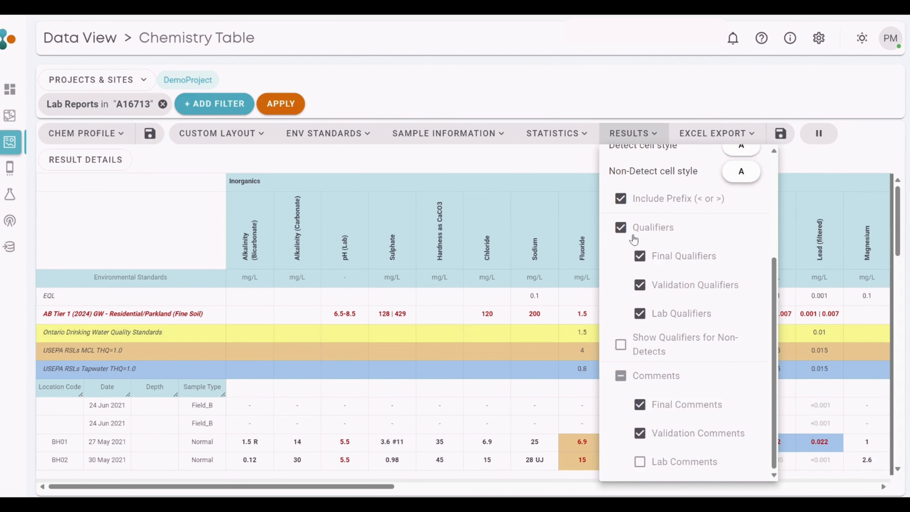
Open the result details for the BH03 chloride result and review its validation qualifier choices, validation comments and final comments fields
click(491, 409)
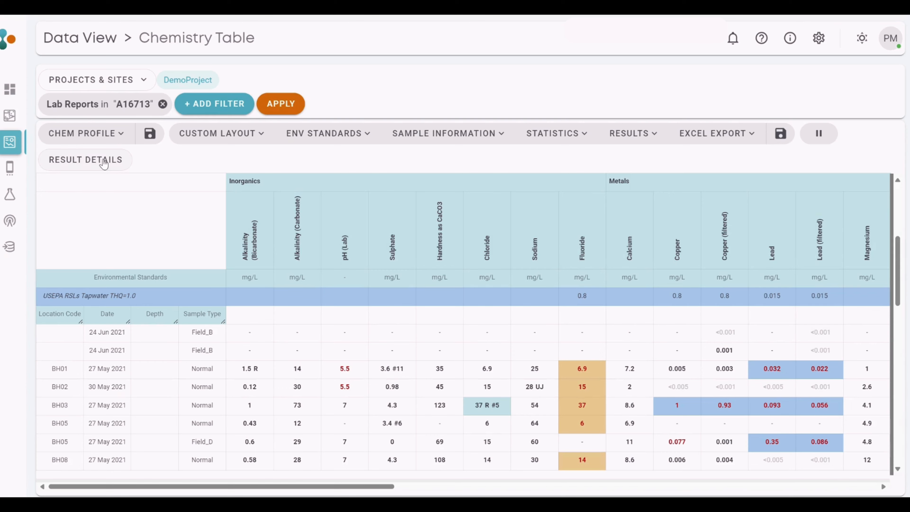
click(103, 162)
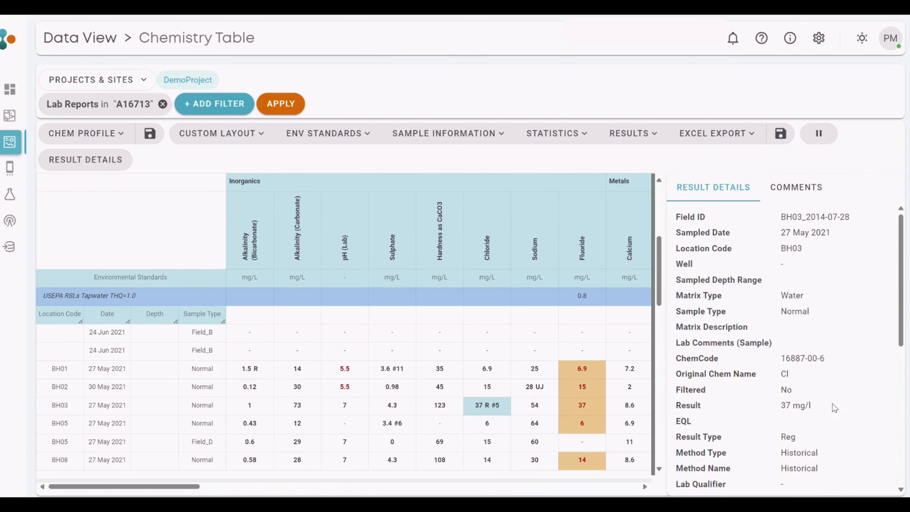
scroll(823, 404, down, 5)
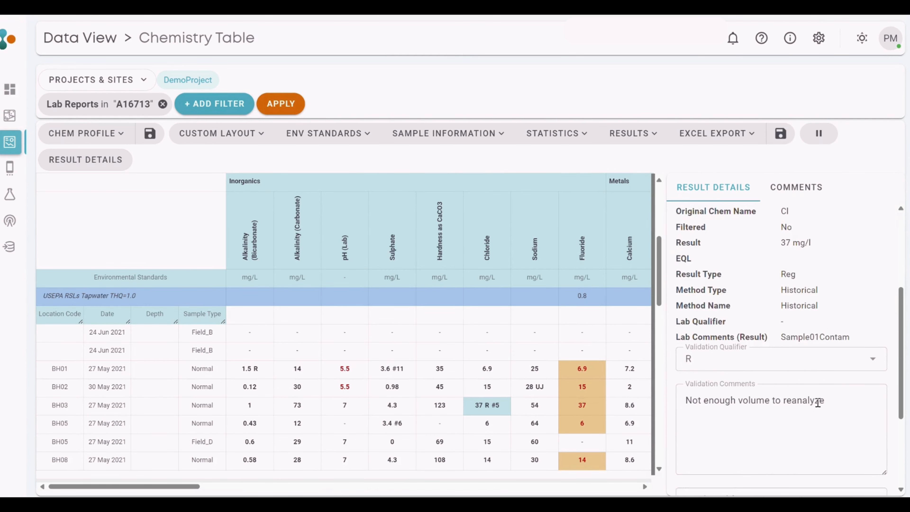
click(694, 362)
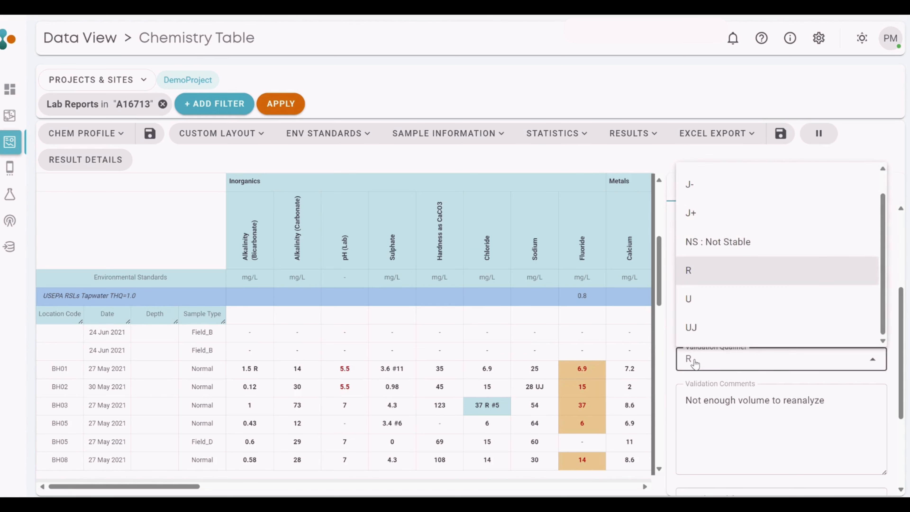
click(694, 361)
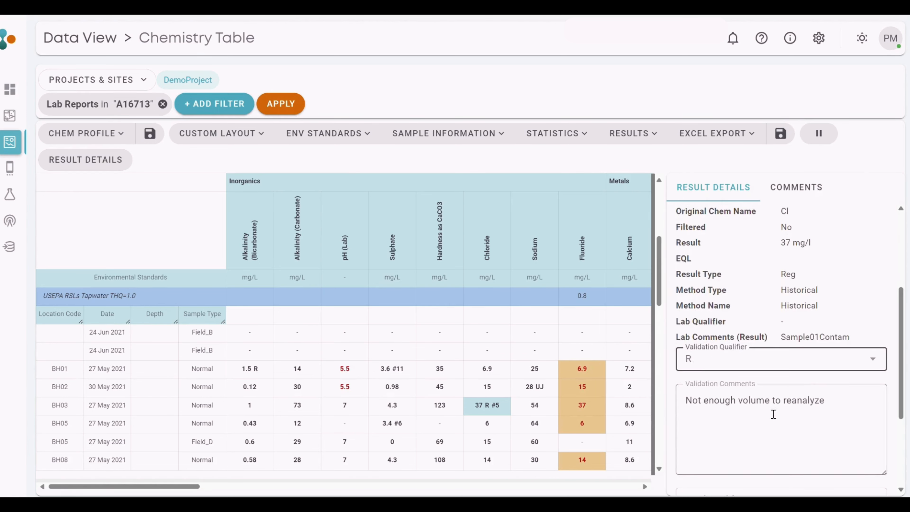
scroll(773, 414, down, 4)
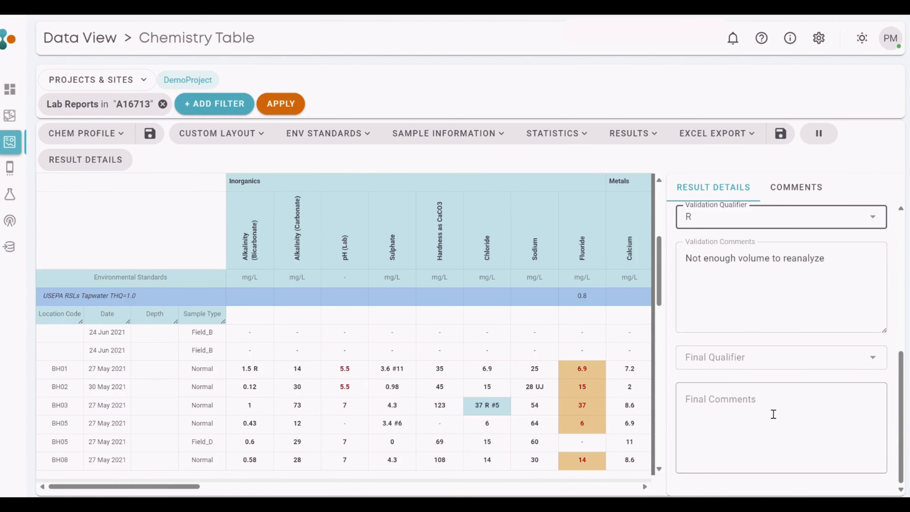
Try "Example Comment" as the final comment for the BH03 chloride result, then clear the text
click(773, 414)
text(E)
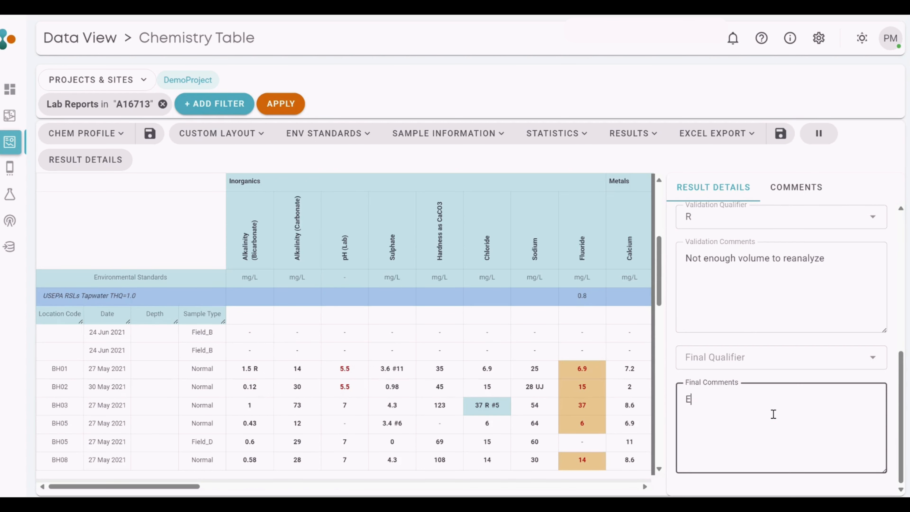
text(xample Comment)
drag(802, 402, 601, 404)
key(BackSpace)
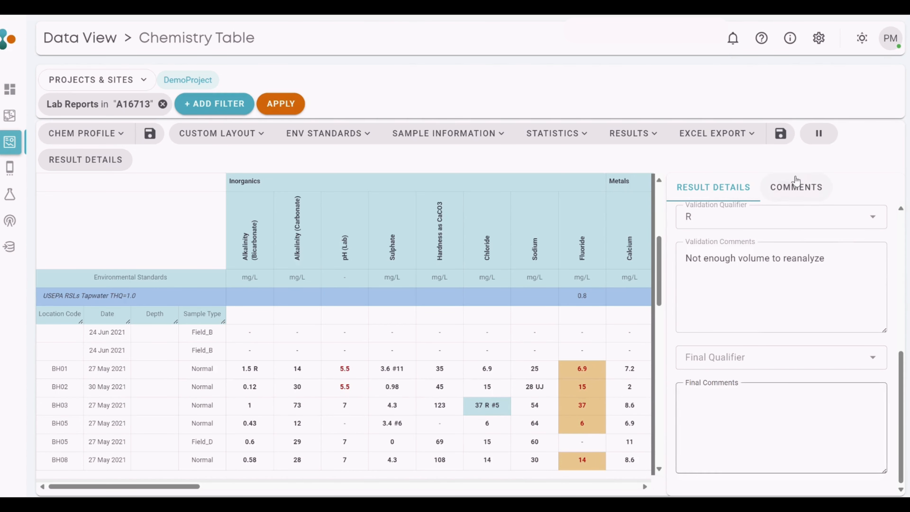
View the comments for the BH03 chloride result and close the result details
click(791, 186)
click(86, 159)
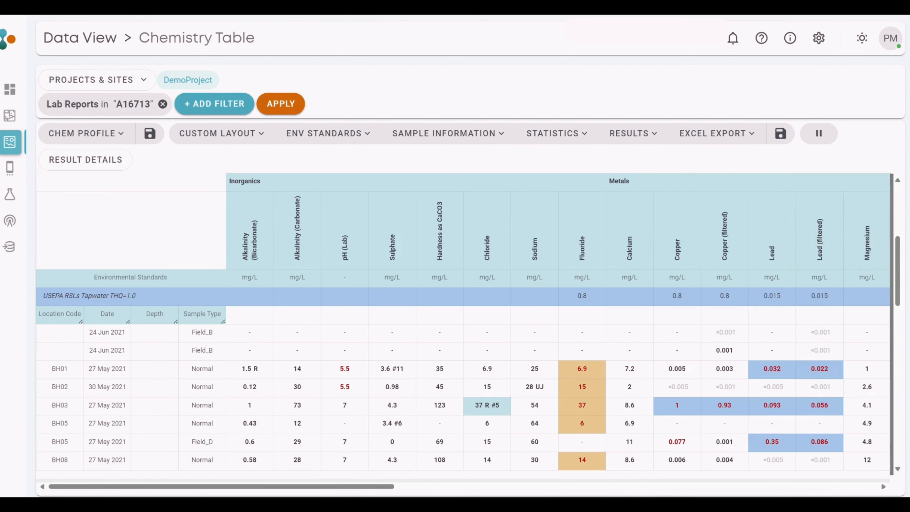
Open the Excel export settings and review the general page options and the formatting of each table element
click(732, 139)
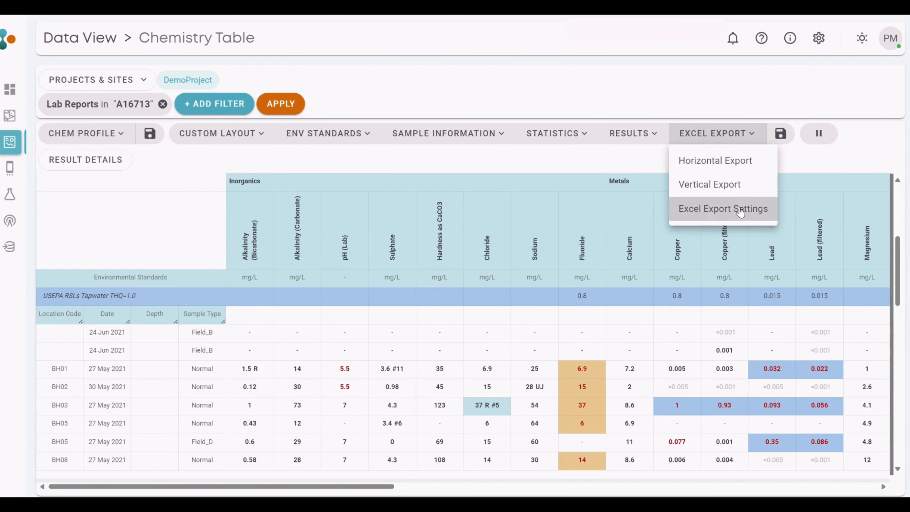
click(739, 211)
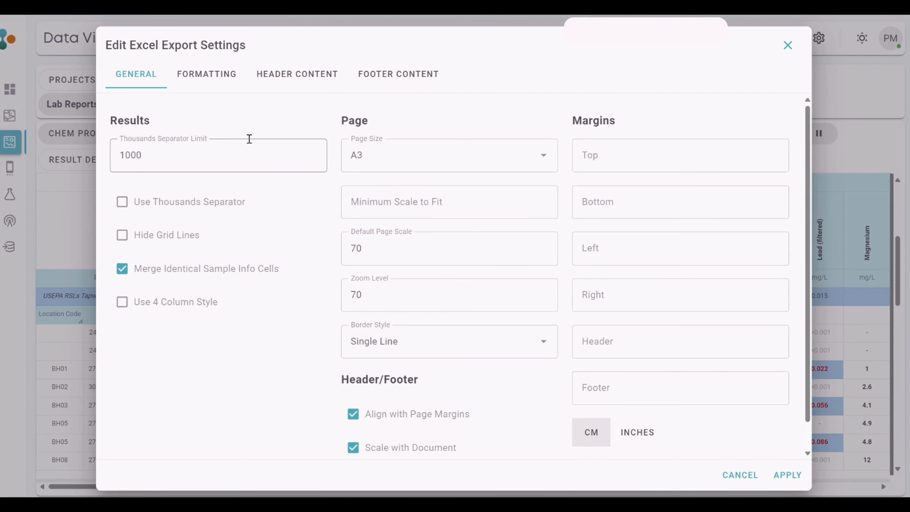
click(209, 81)
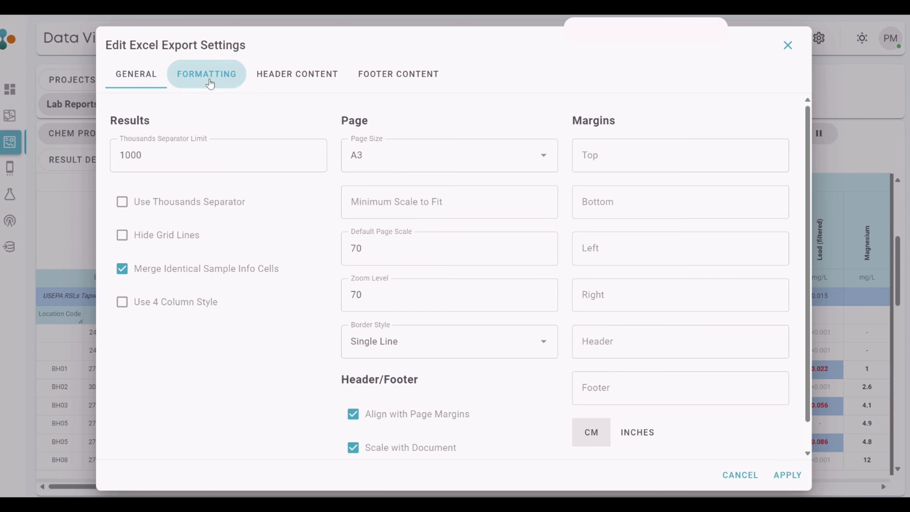
scroll(392, 205, down, 2)
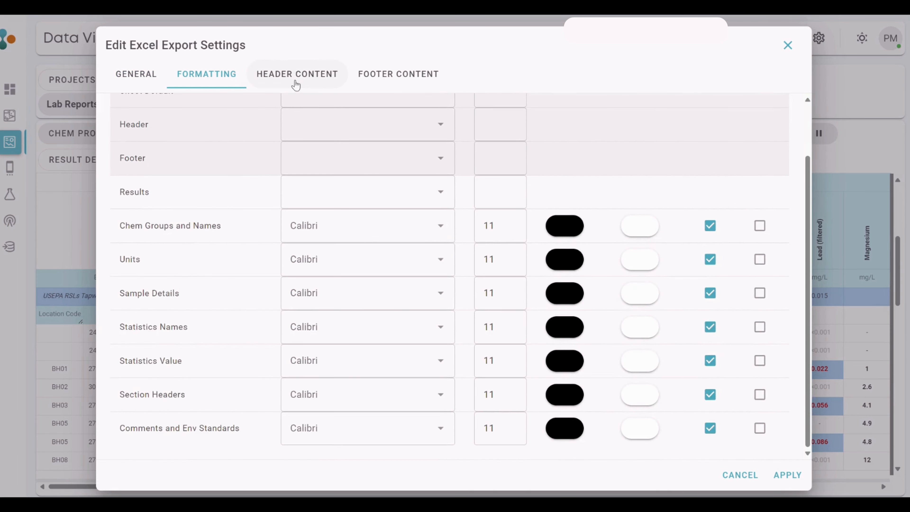
Review the export's header content and the fields insertable in its left section, then leave the settings without applying changes
click(295, 82)
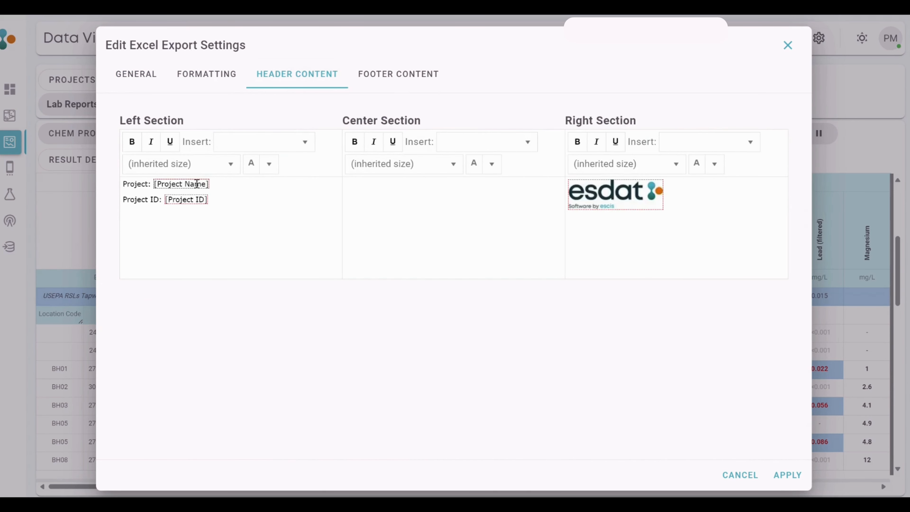
click(289, 146)
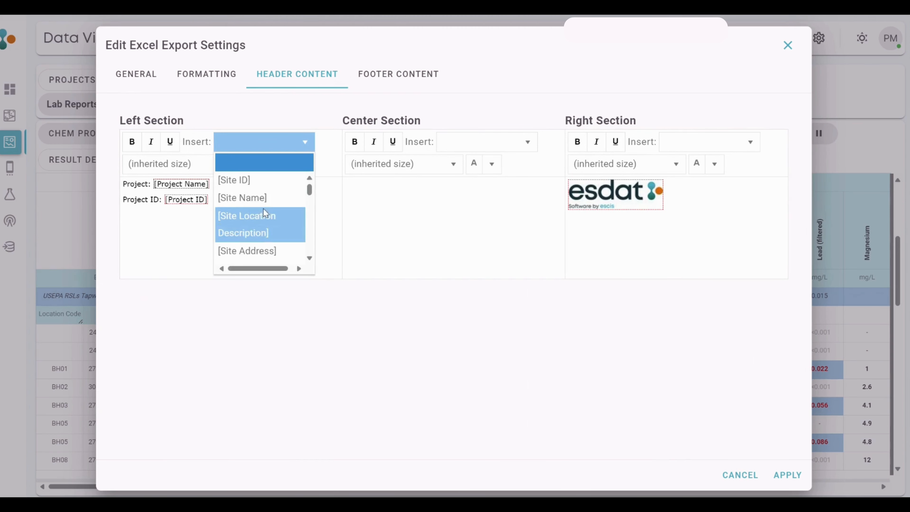
scroll(265, 217, down, 2)
click(165, 231)
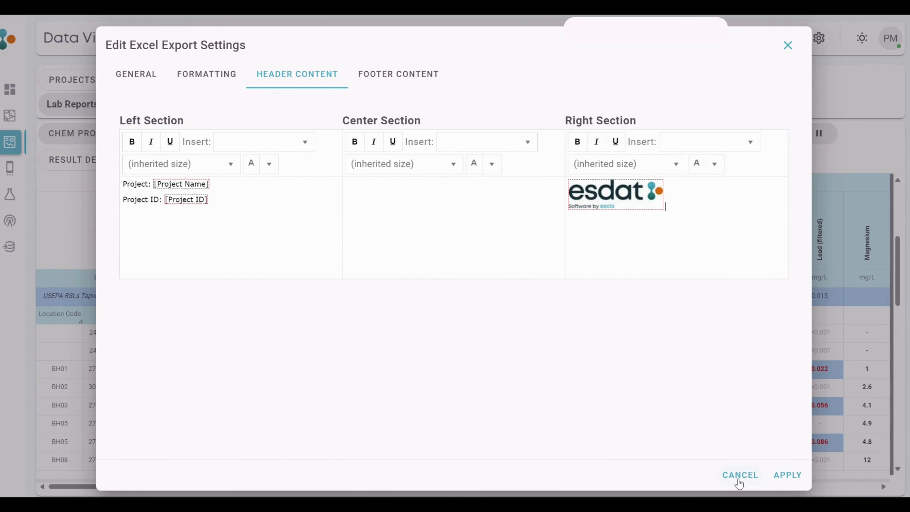
click(738, 475)
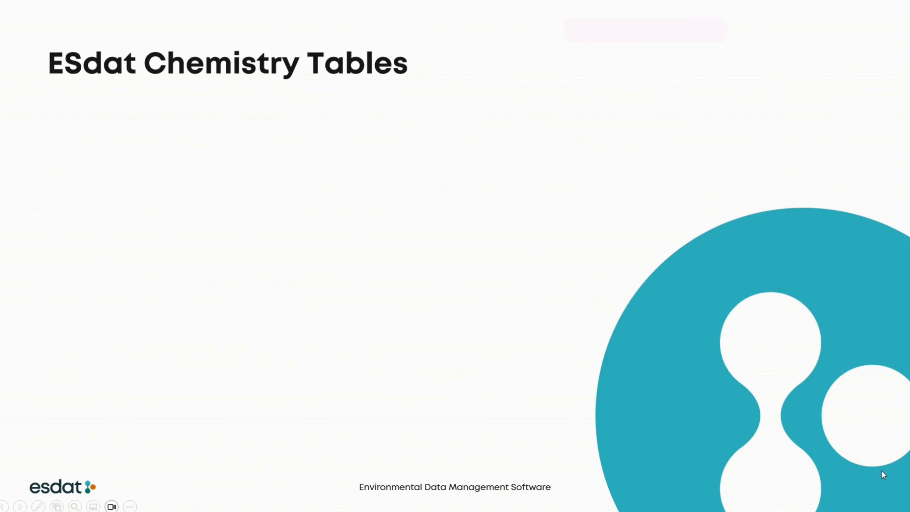
click(882, 474)
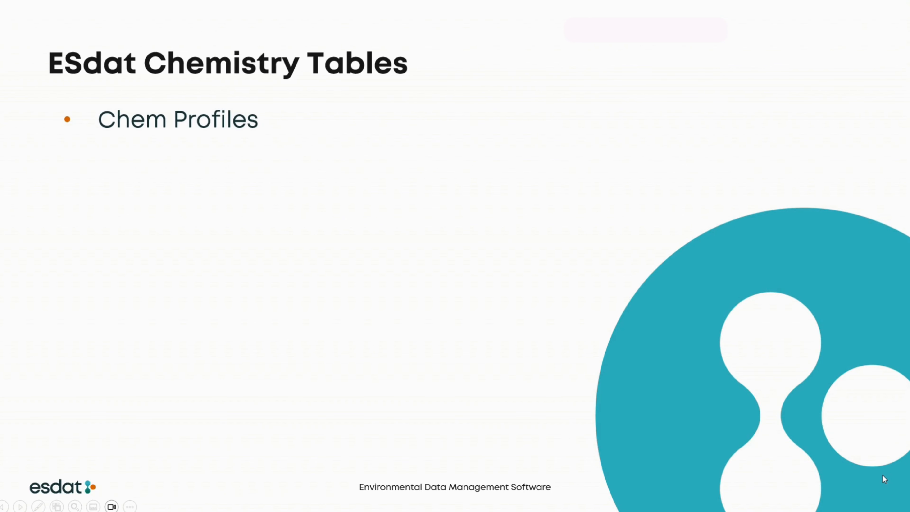
click(882, 475)
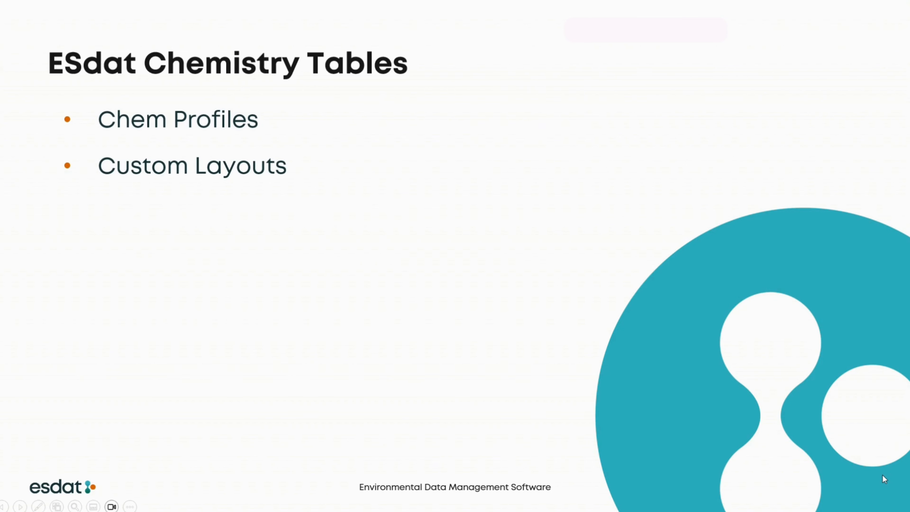
click(882, 475)
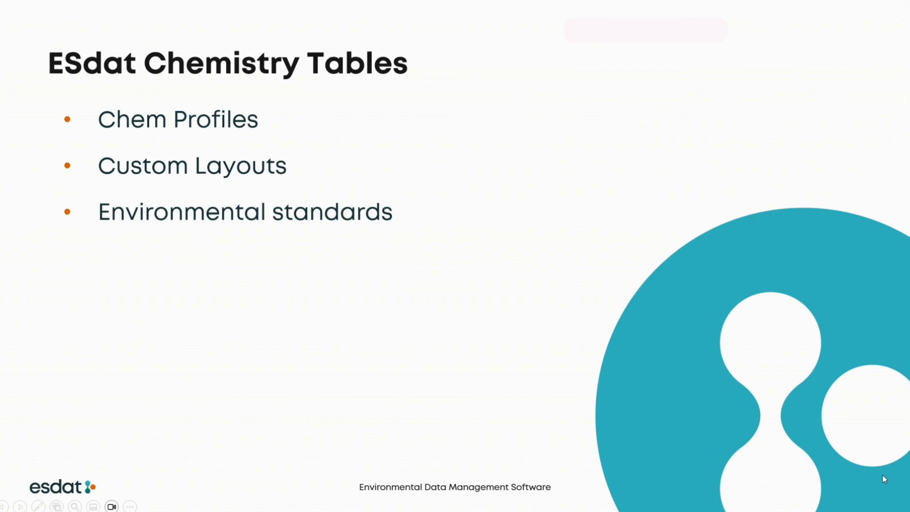
click(882, 475)
click(882, 475)
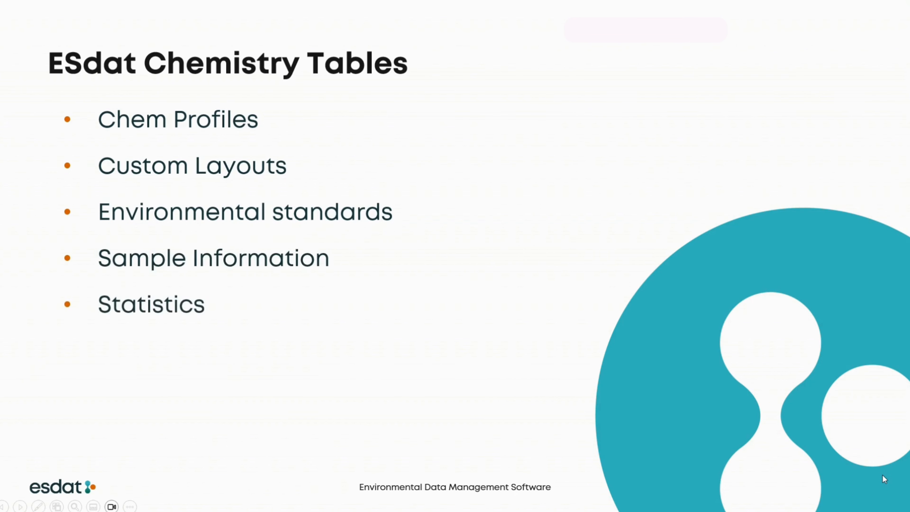
click(882, 475)
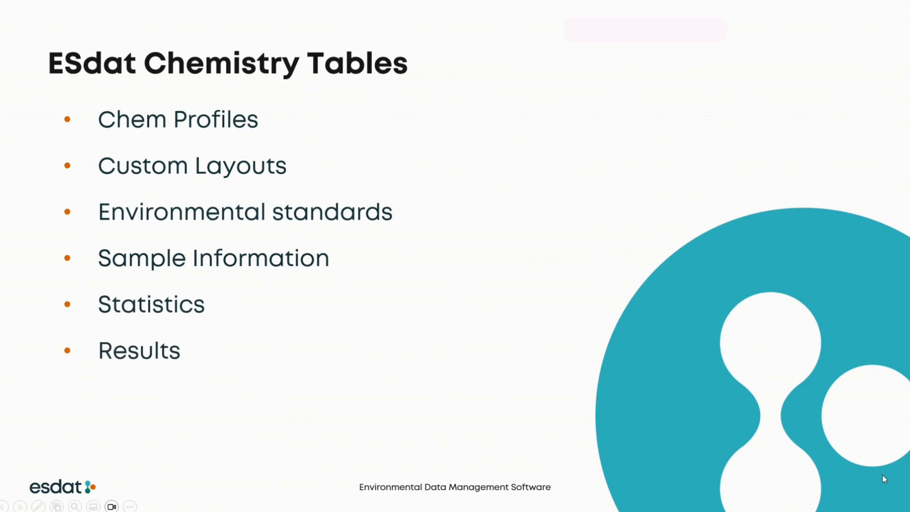
click(882, 475)
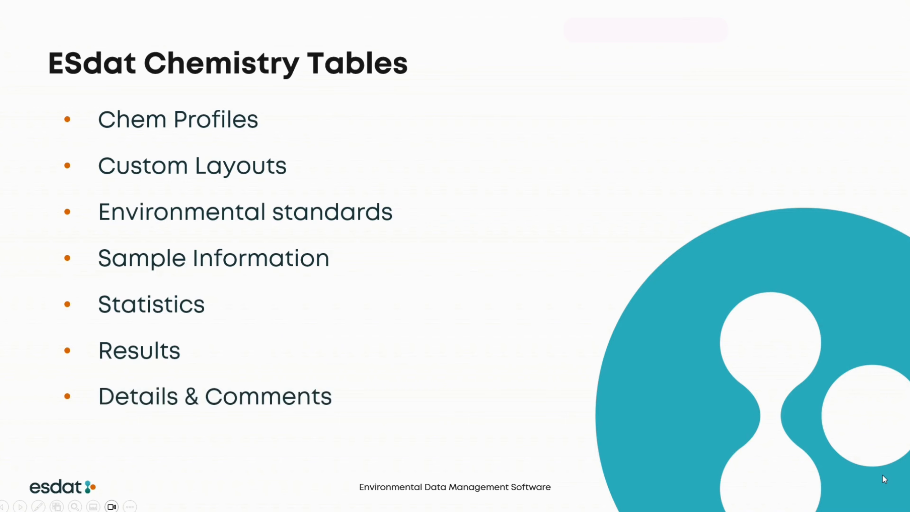
key(Right)
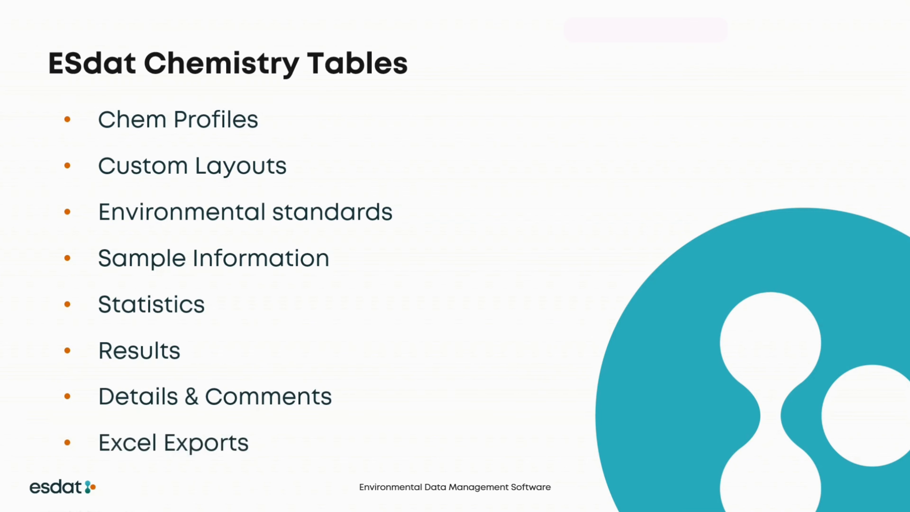